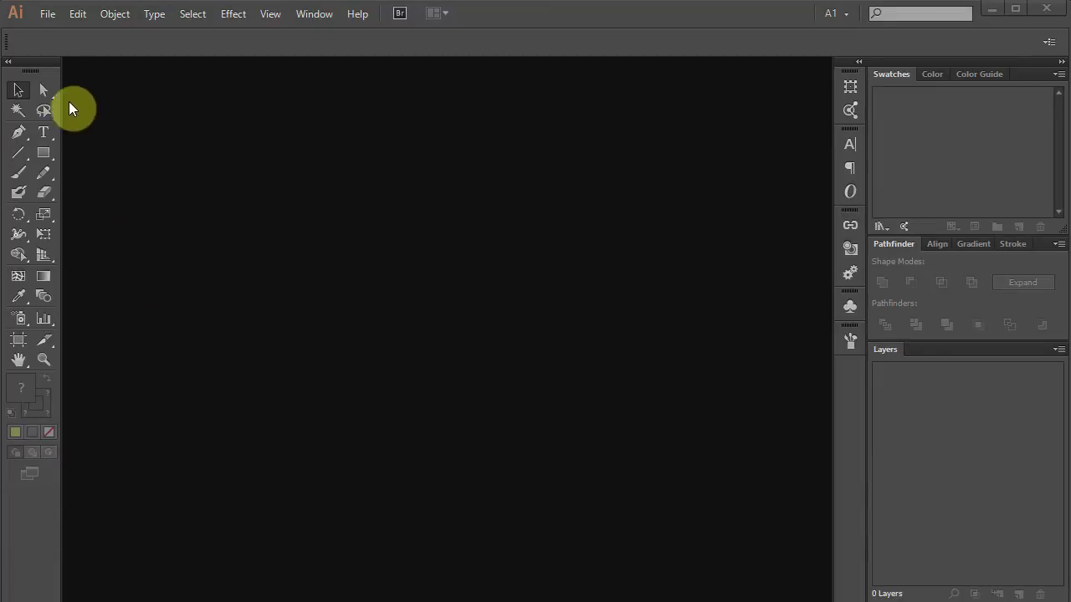
Create a new Web-profile document with a 960 × 560 px artboard
{"action": "left_click", "coordinate": [49, 19]}
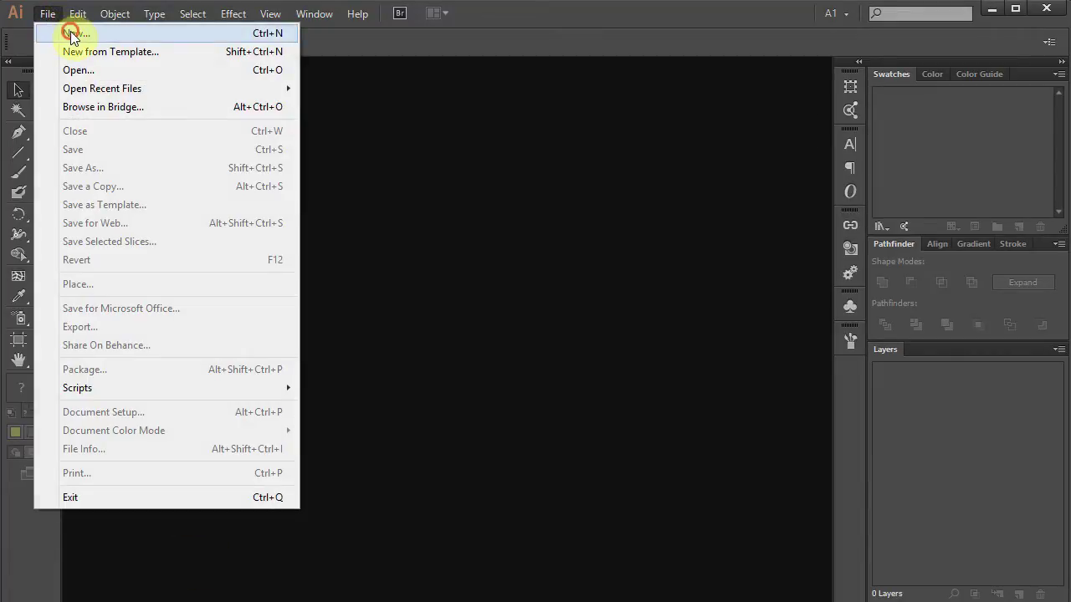
{"action": "left_click", "coordinate": [70, 30]}
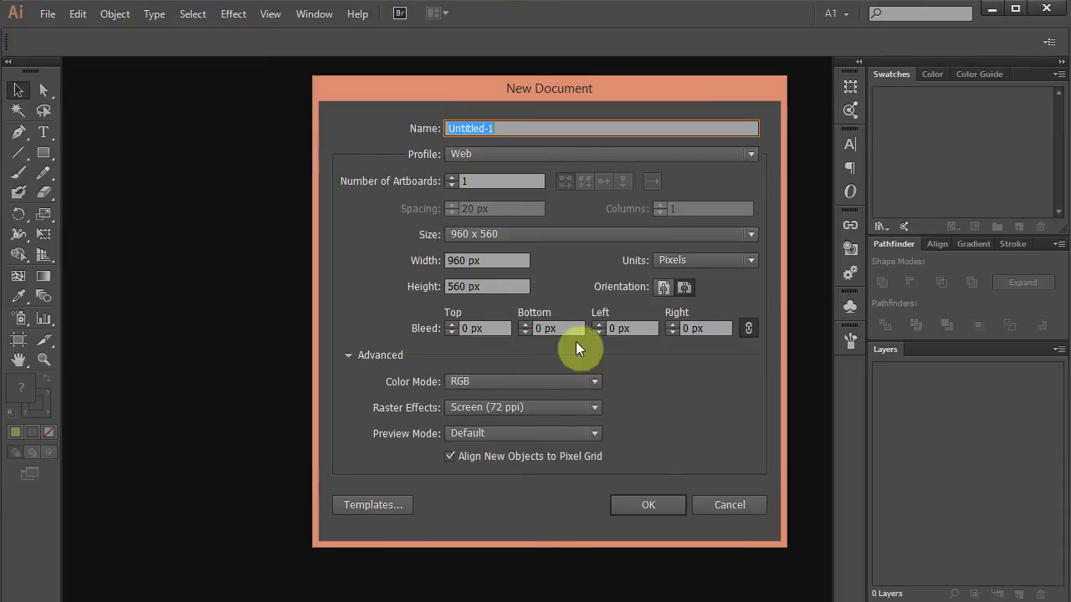
{"action": "left_click", "coordinate": [648, 506]}
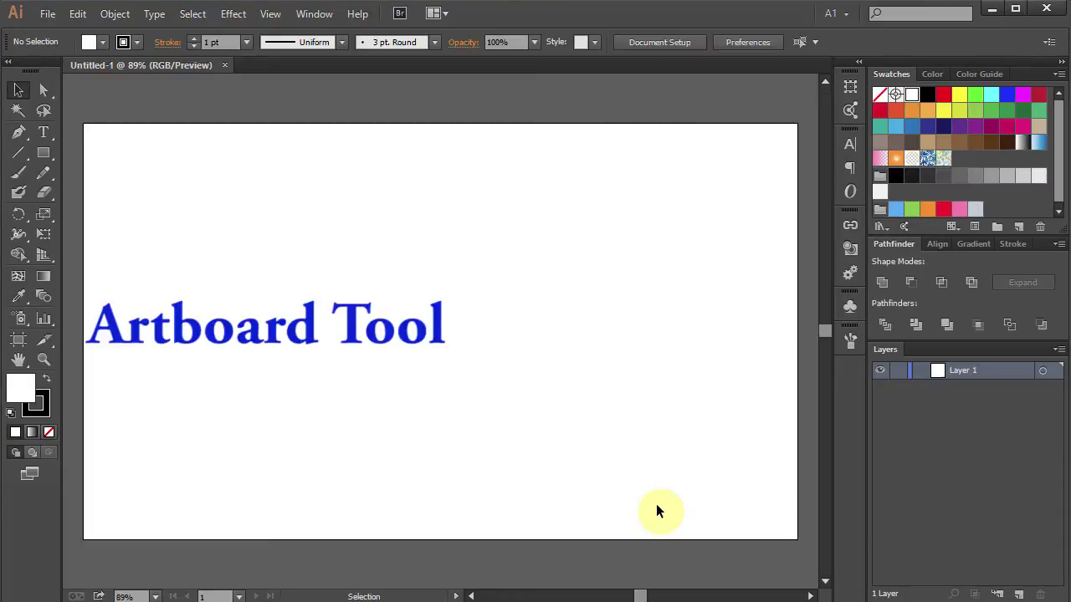
Show the artboard's centre mark and set the fill colour to None
{"action": "left_click", "coordinate": [20, 345]}
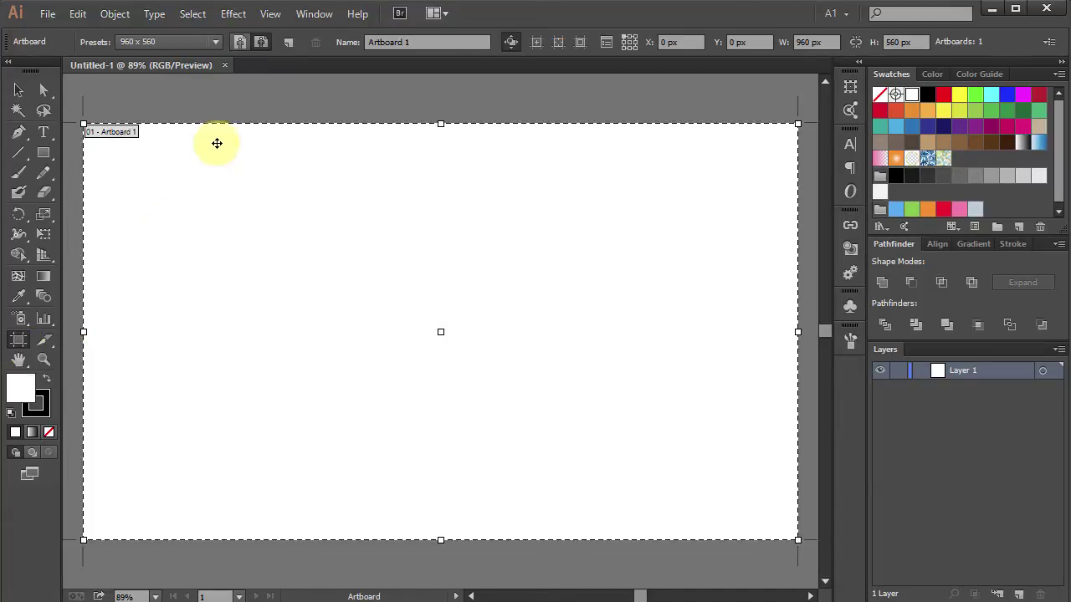
{"action": "left_click", "coordinate": [537, 41]}
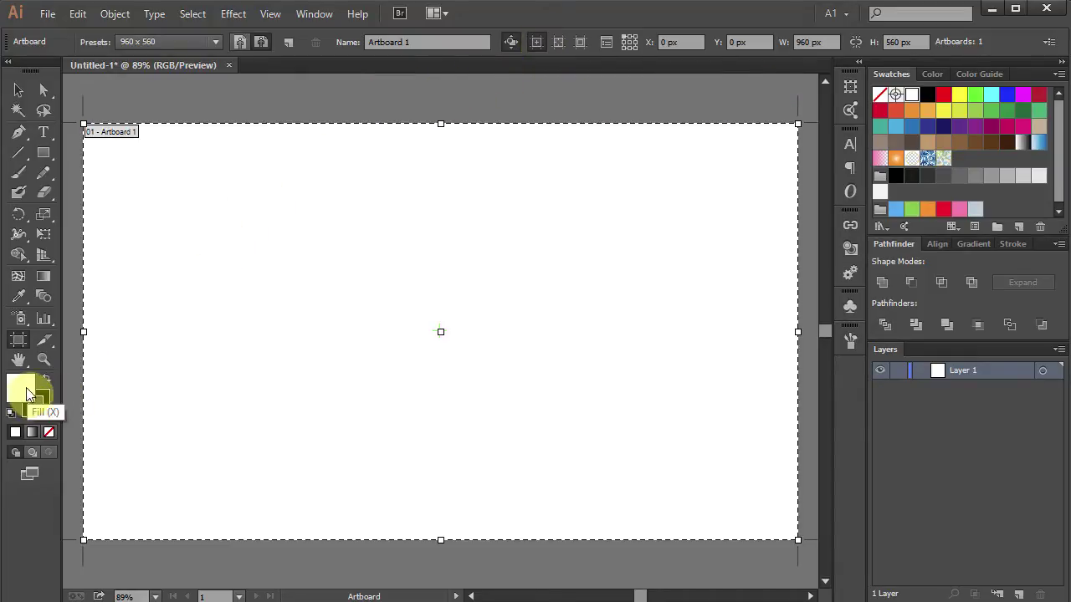
{"action": "left_click", "coordinate": [48, 433]}
Alt-click the artboard centre with the Ellipse tool to start a centred circle
{"action": "left_click_drag", "start_coordinate": [43, 150], "coordinate": [120, 196]}
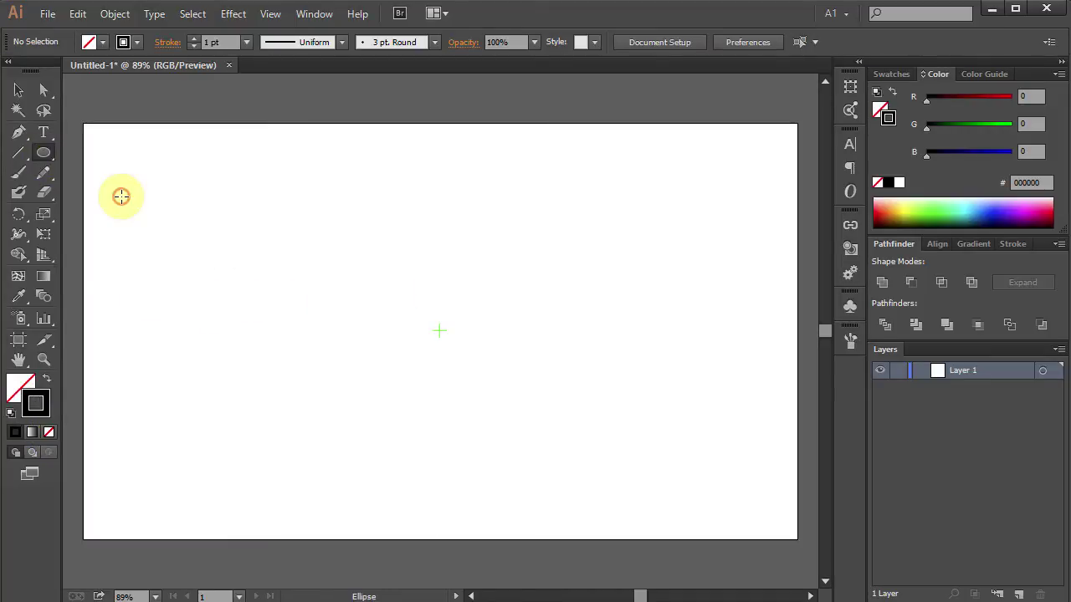
{"action": "key", "text": "alt"}
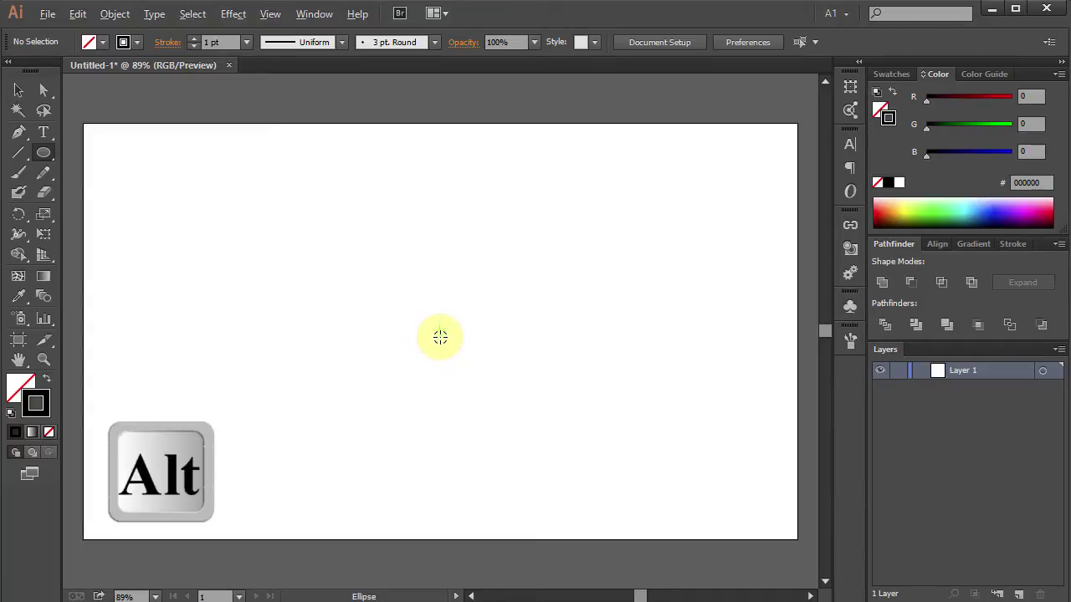
{"action": "left_click", "coordinate": [439, 331], "text": "alt"}
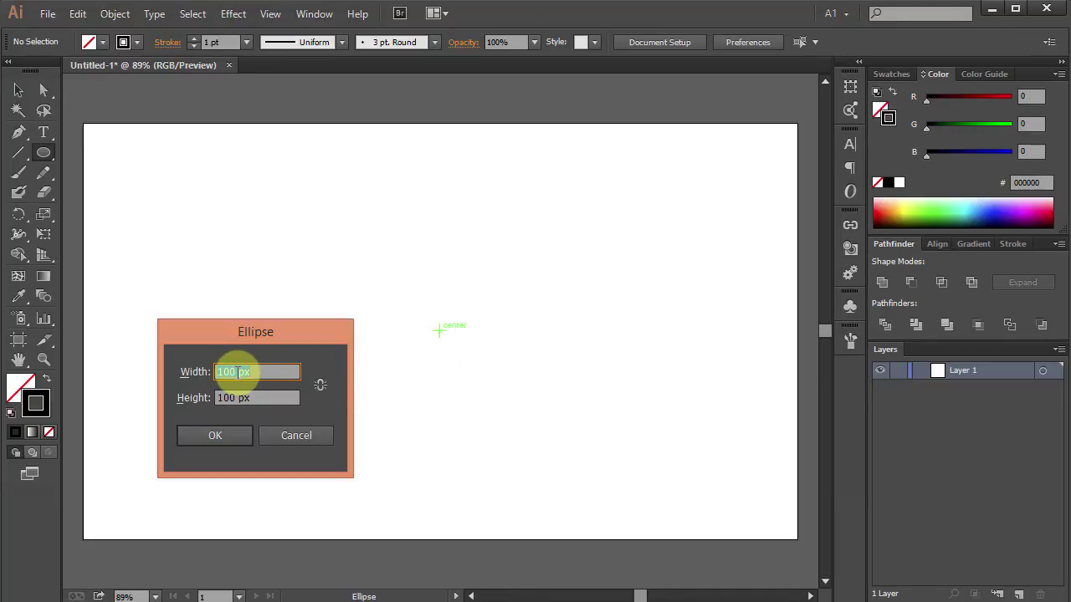
Make a 100 × 100 px circle at the artboard centre and open Scale options
{"action": "left_click_drag", "start_coordinate": [235, 373], "coordinate": [192, 398]}
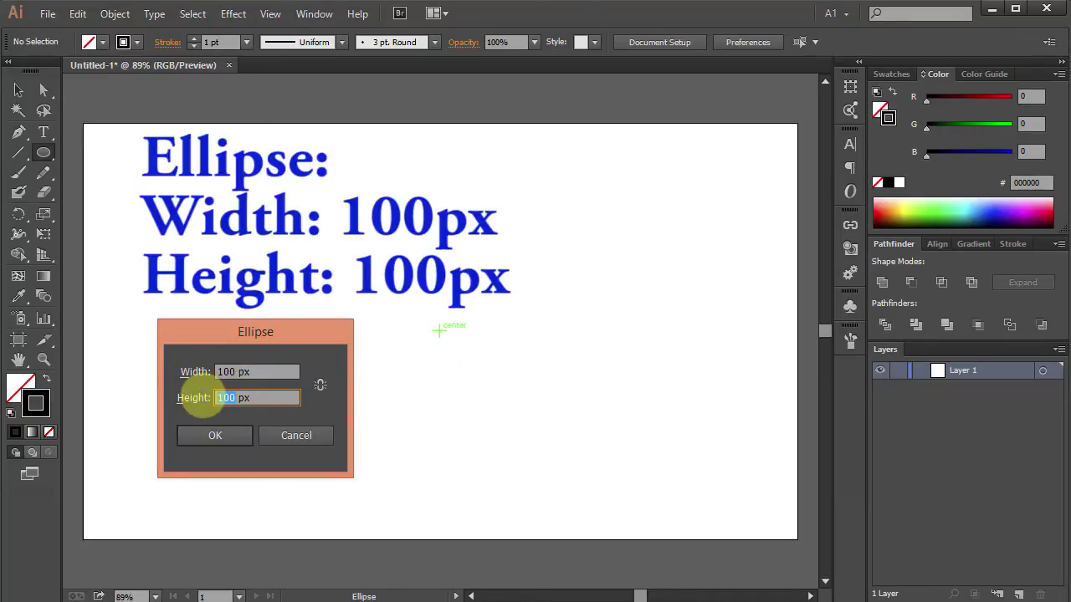
{"action": "left_click", "coordinate": [227, 439]}
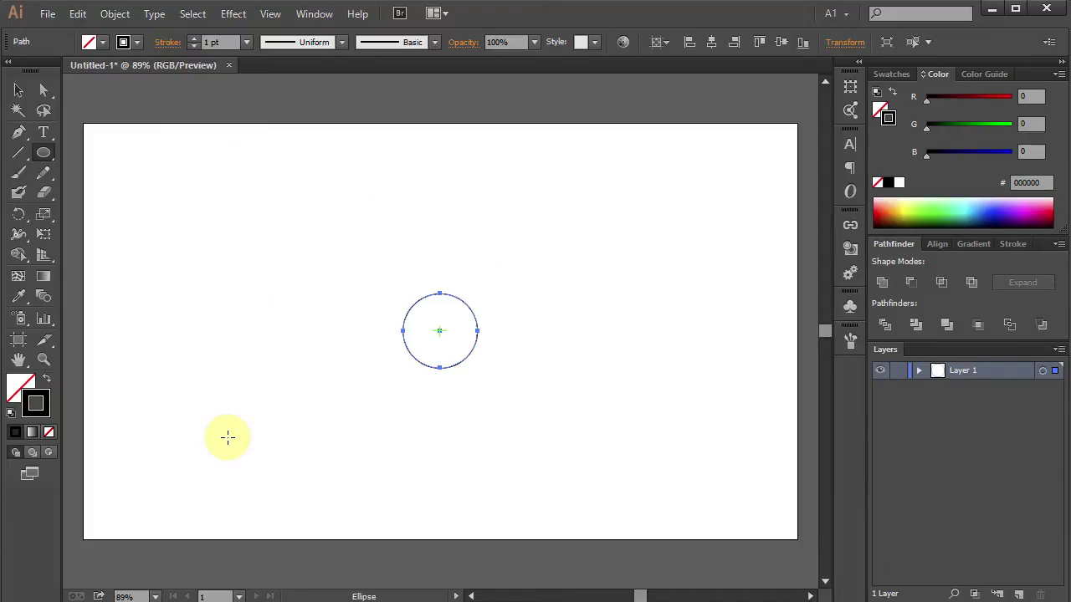
{"action": "key", "text": "s"}
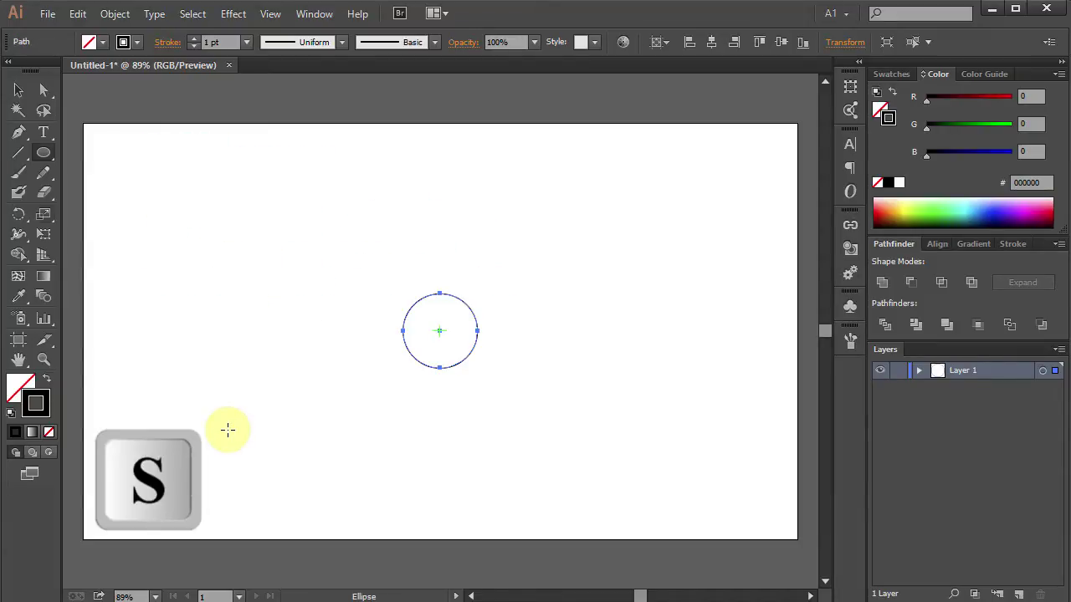
{"action": "key", "text": "Return"}
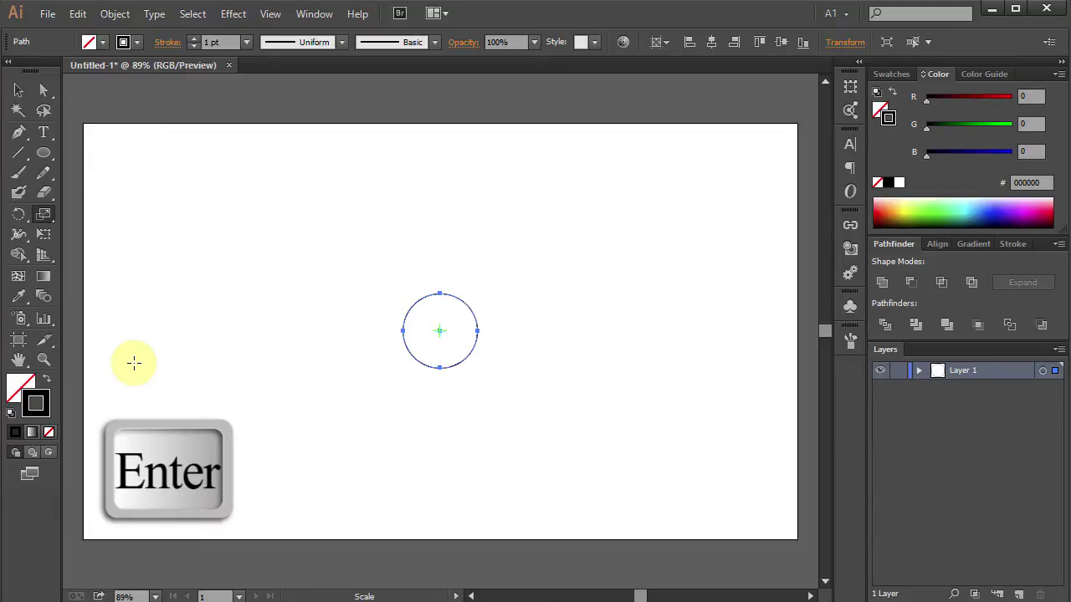
Make a 150% uniformly scaled copy of the circle
{"action": "type", "text": "150"}
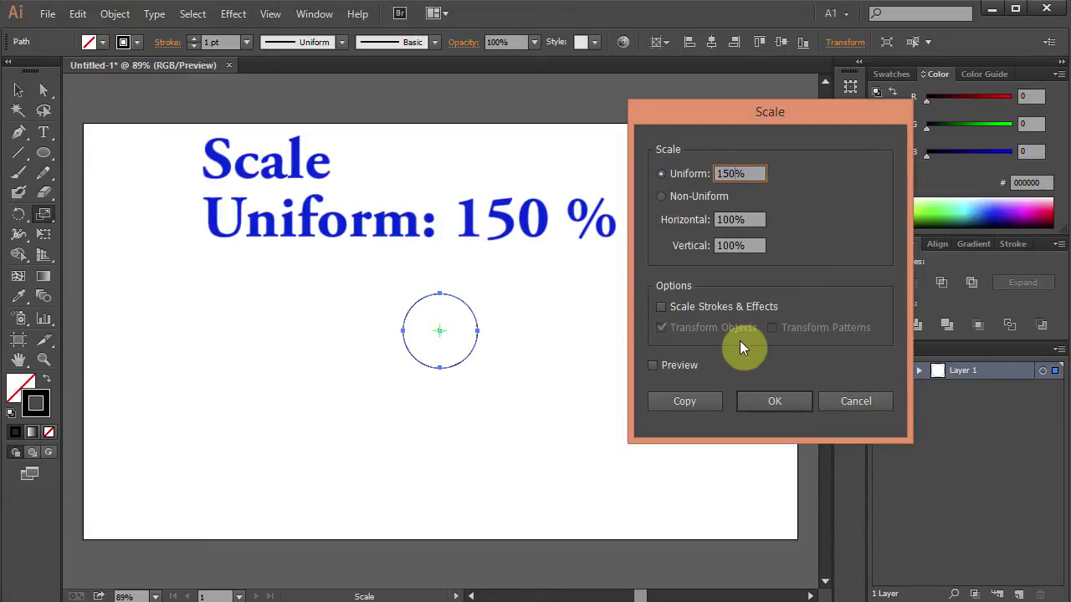
{"action": "left_click", "coordinate": [653, 367]}
{"action": "left_click", "coordinate": [654, 366]}
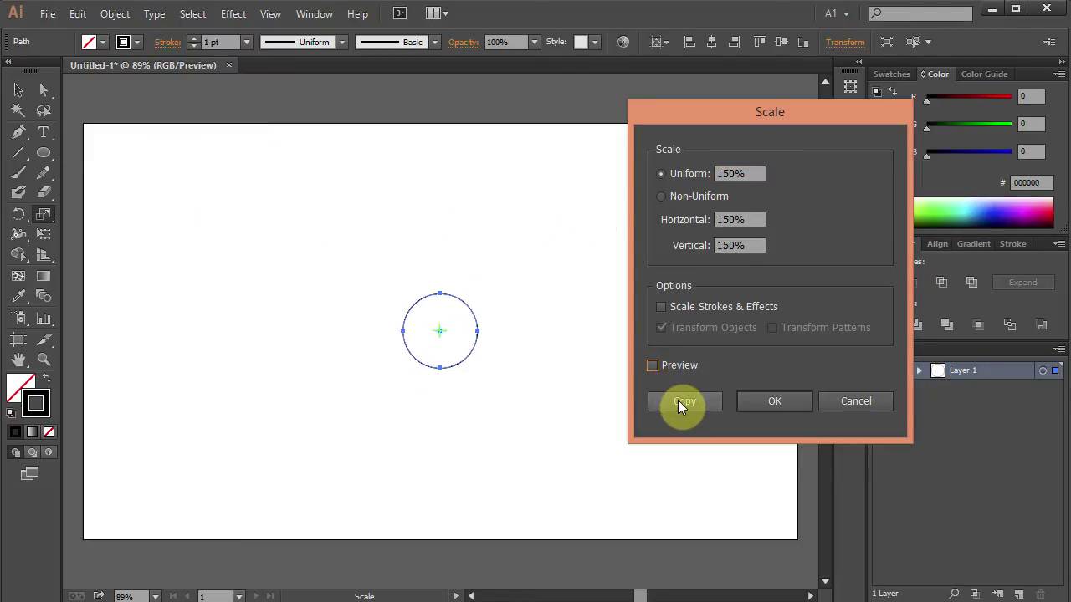
{"action": "left_click", "coordinate": [680, 402]}
Make a 335% scaled copy of the circle, then deselect
{"action": "key", "text": "Return"}
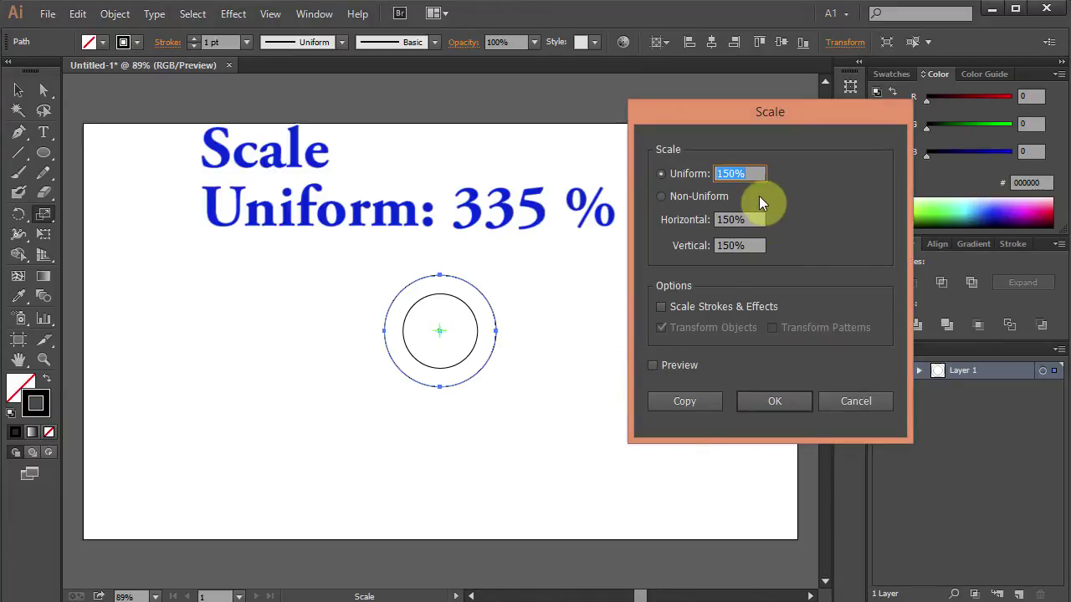
{"action": "left_click_drag", "start_coordinate": [741, 174], "coordinate": [698, 173]}
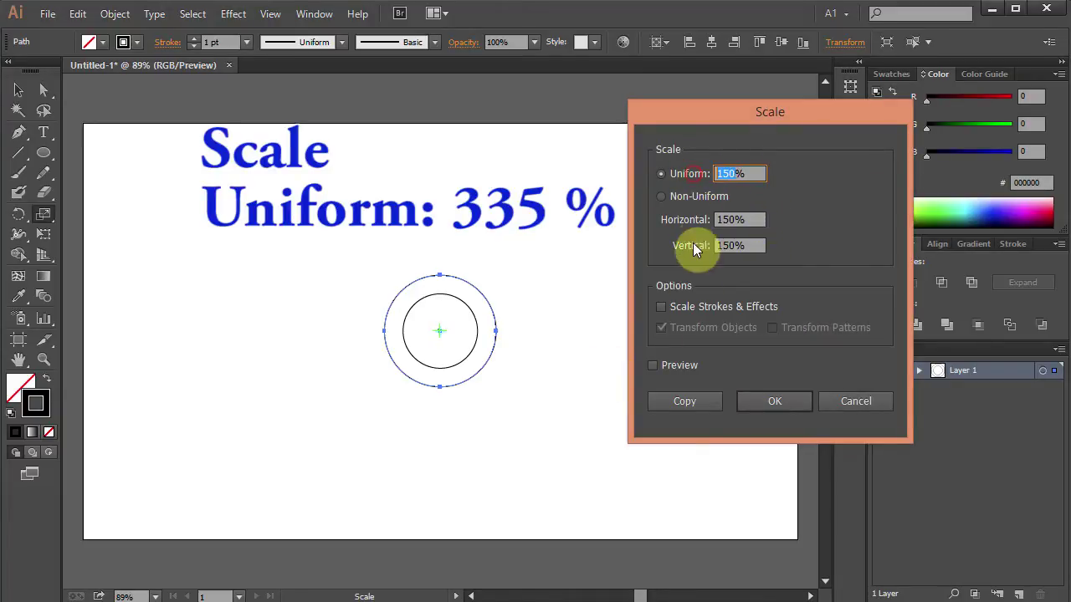
{"action": "type", "text": "33"}
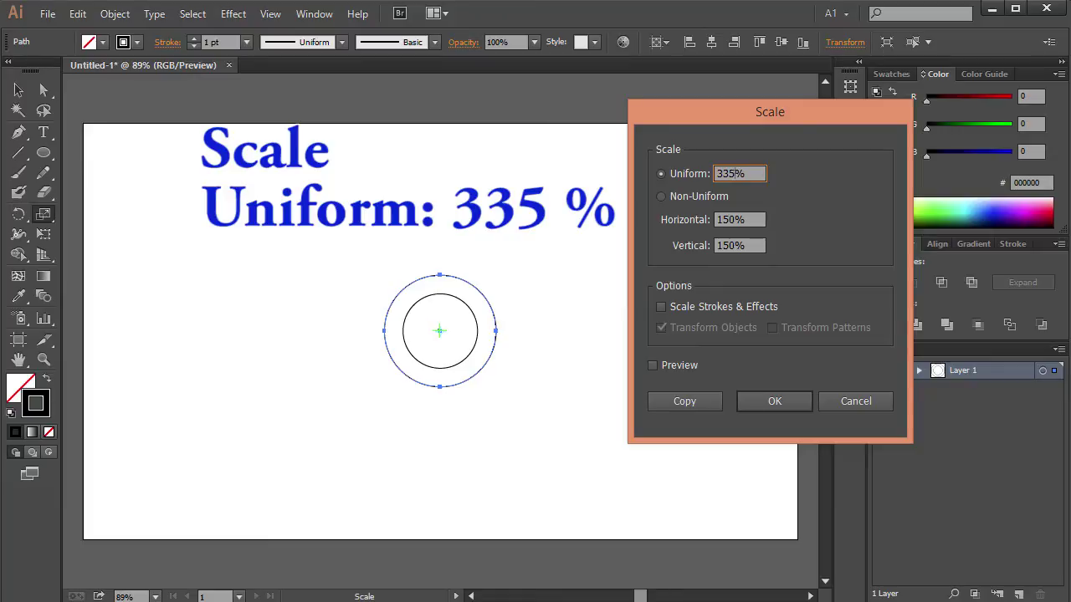
{"action": "left_click", "coordinate": [655, 366]}
{"action": "left_click", "coordinate": [655, 366]}
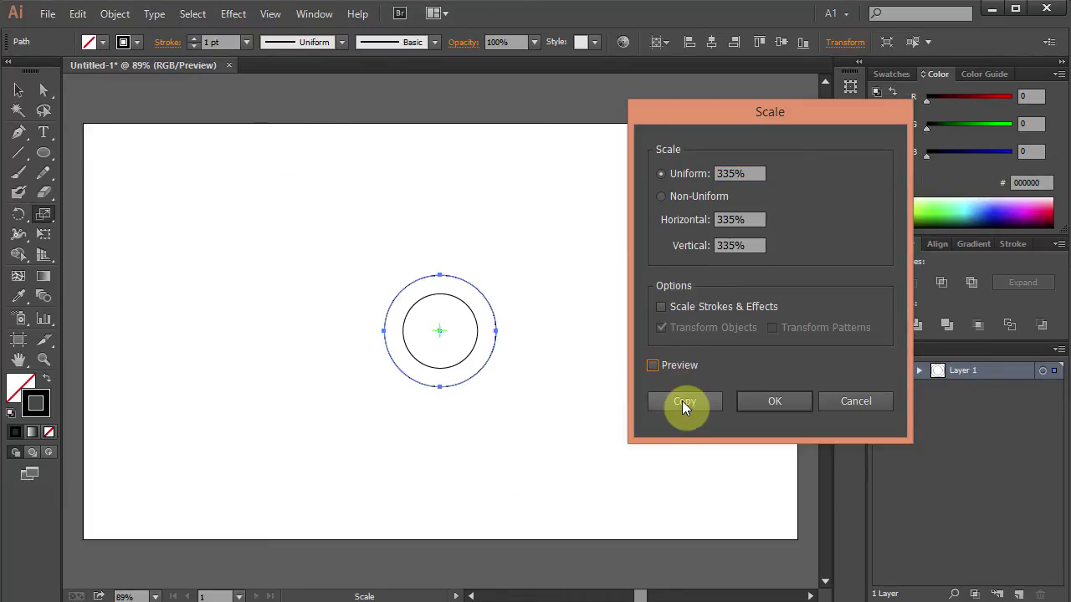
{"action": "left_click", "coordinate": [684, 401]}
{"action": "left_click", "coordinate": [652, 404]}
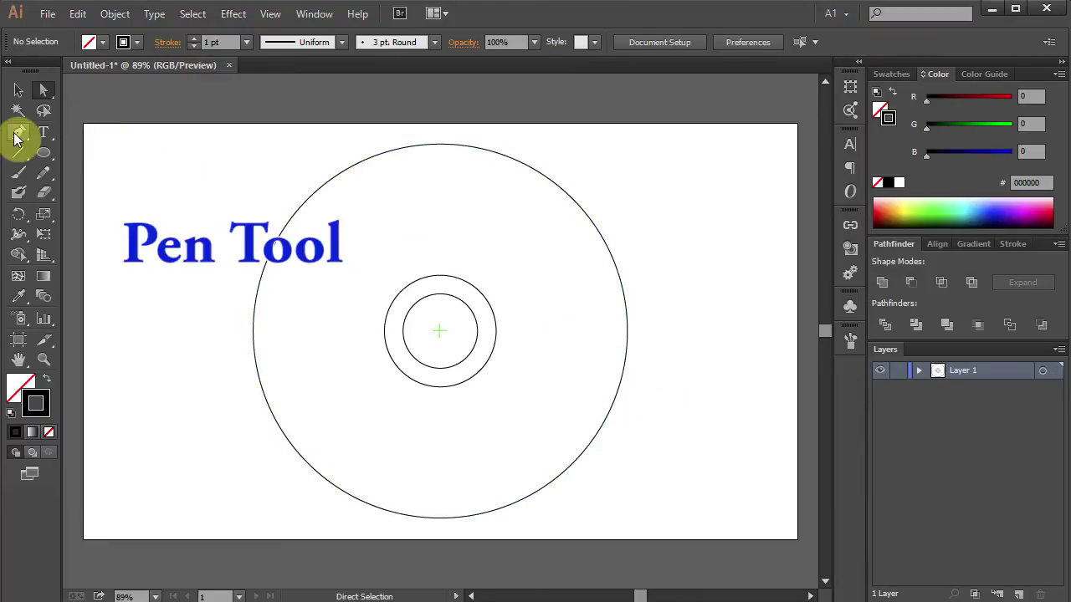
Draw a horizontal Pen line from beside the inner rings past the outer circle
{"action": "left_click", "coordinate": [21, 135]}
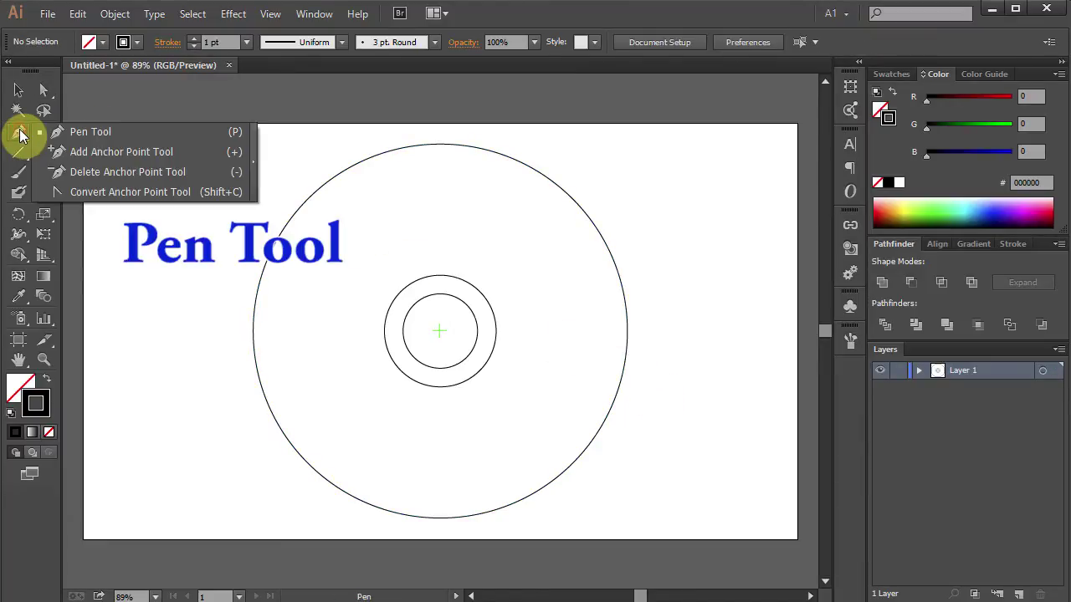
{"action": "left_click", "coordinate": [88, 134]}
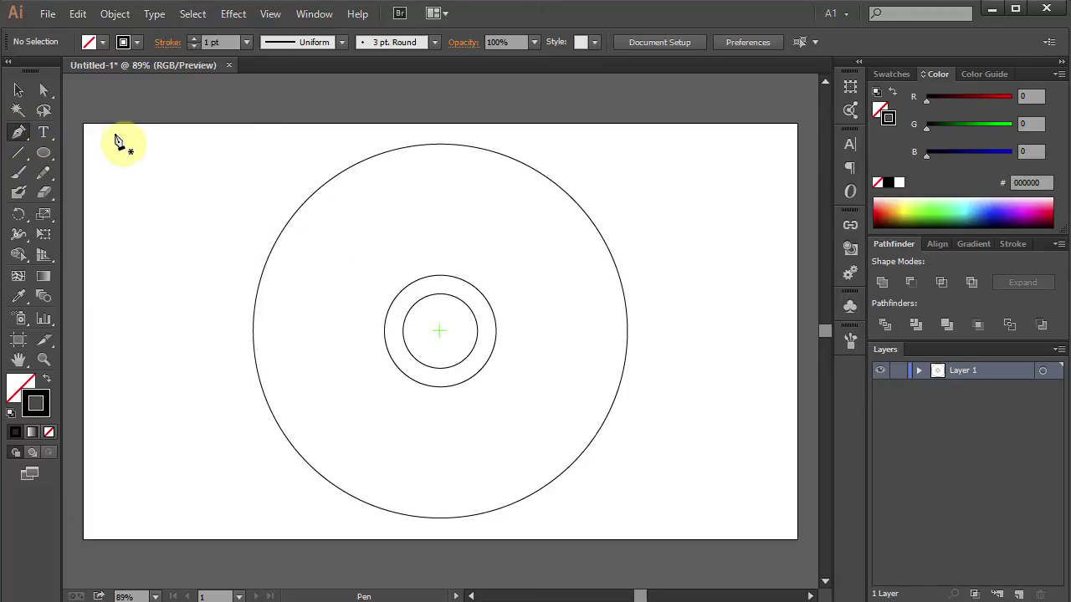
{"action": "left_click", "coordinate": [489, 335]}
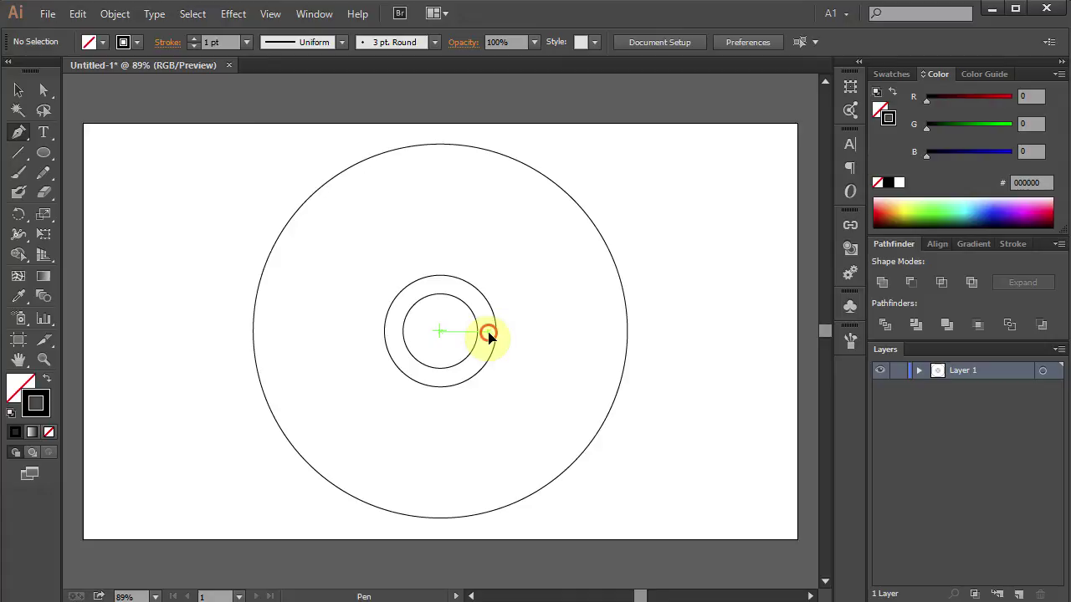
{"action": "key", "text": "shift"}
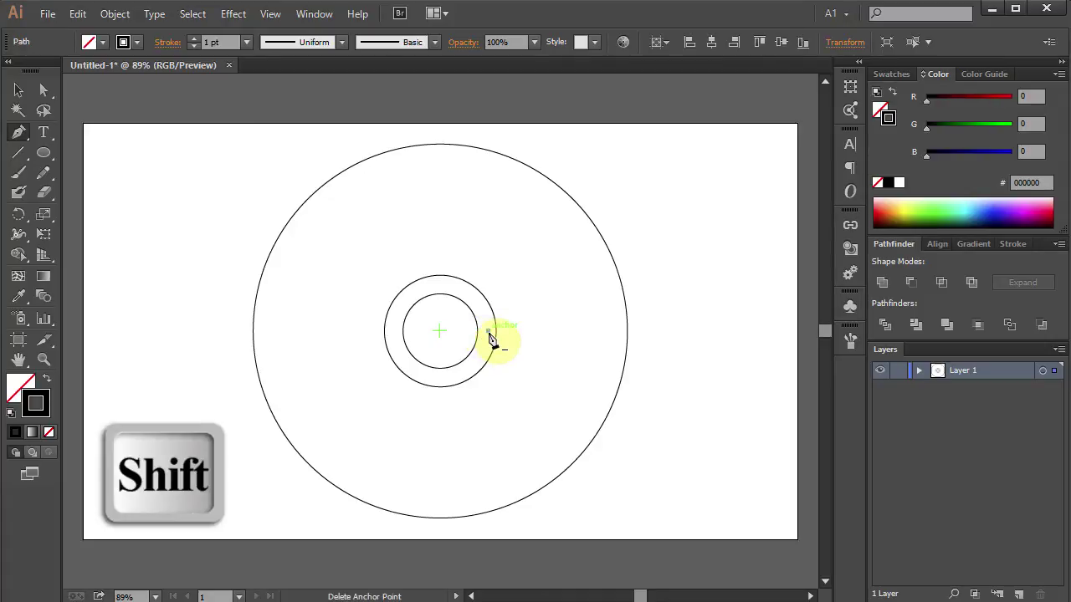
{"action": "left_click", "coordinate": [647, 332], "text": "shift"}
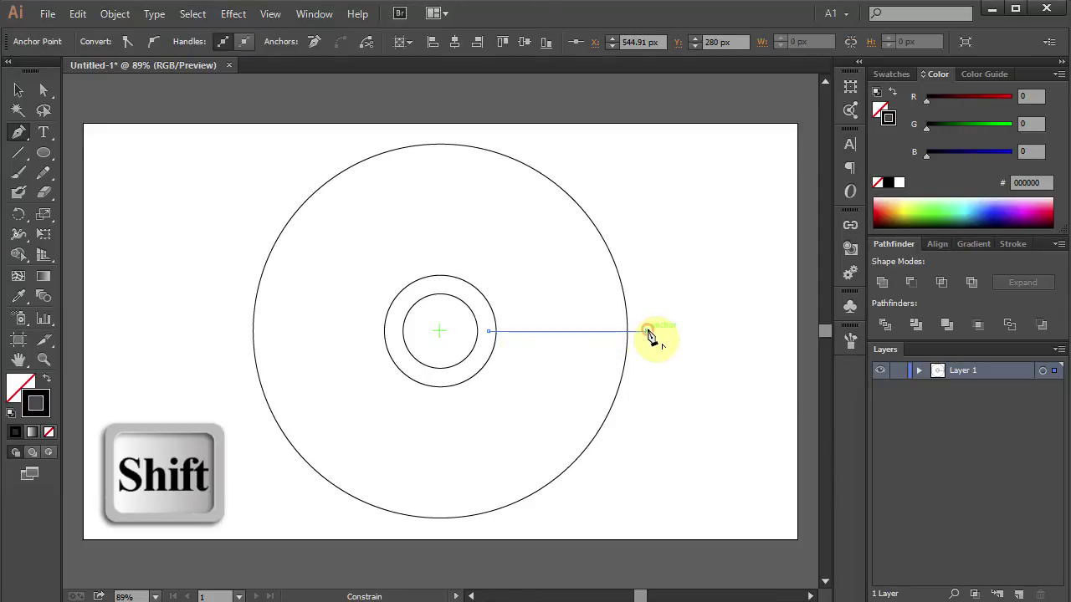
Select the whole line with Direct Selection, ready for the Rotate tool
{"action": "key", "text": "a"}
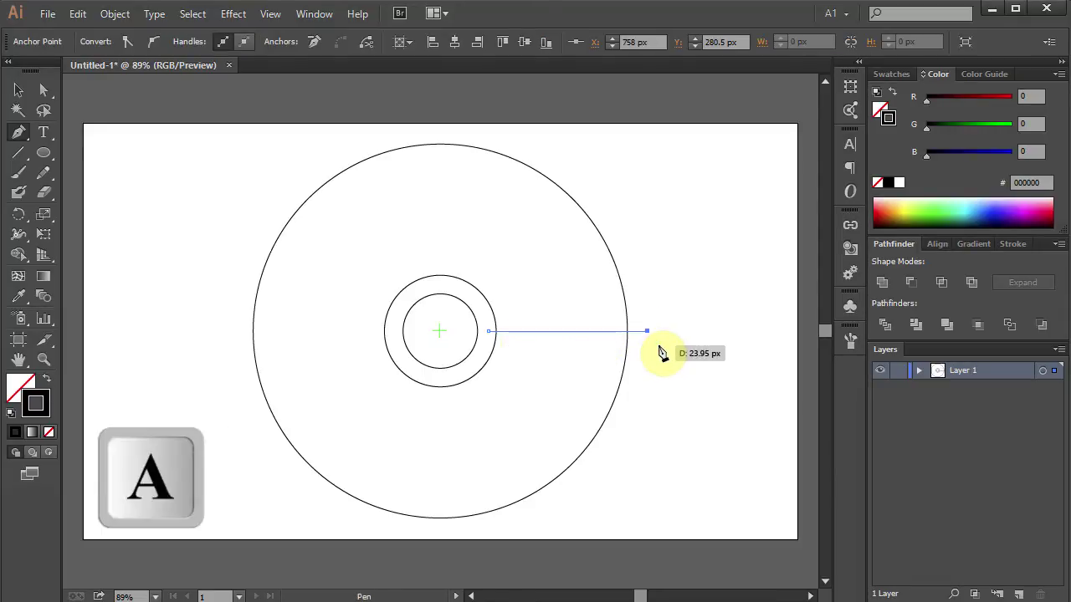
{"action": "left_click", "coordinate": [659, 353]}
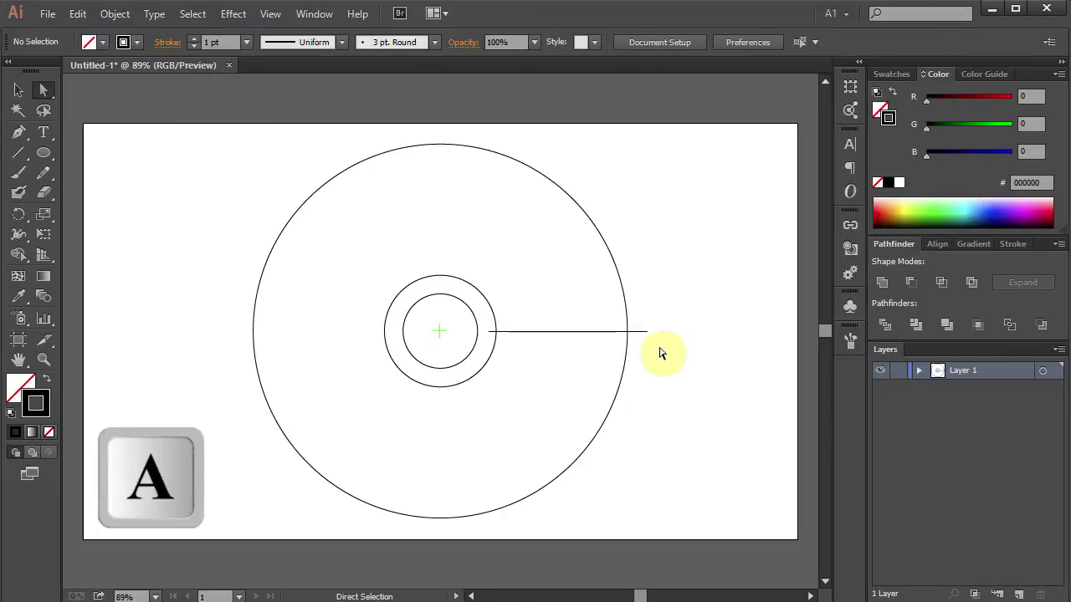
{"action": "left_click_drag", "start_coordinate": [541, 309], "coordinate": [573, 350]}
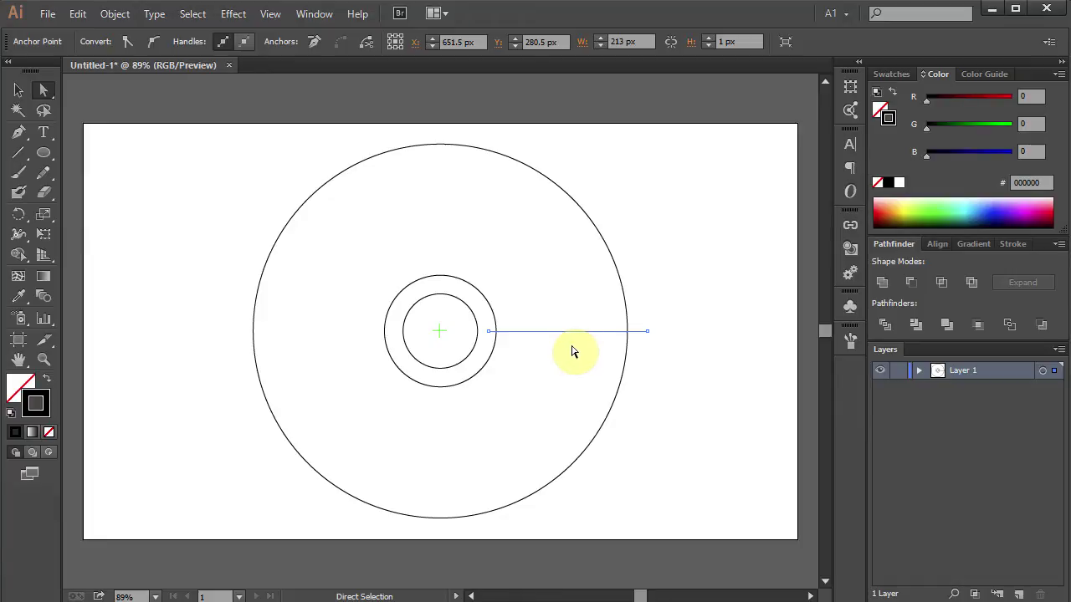
{"action": "key", "text": "r"}
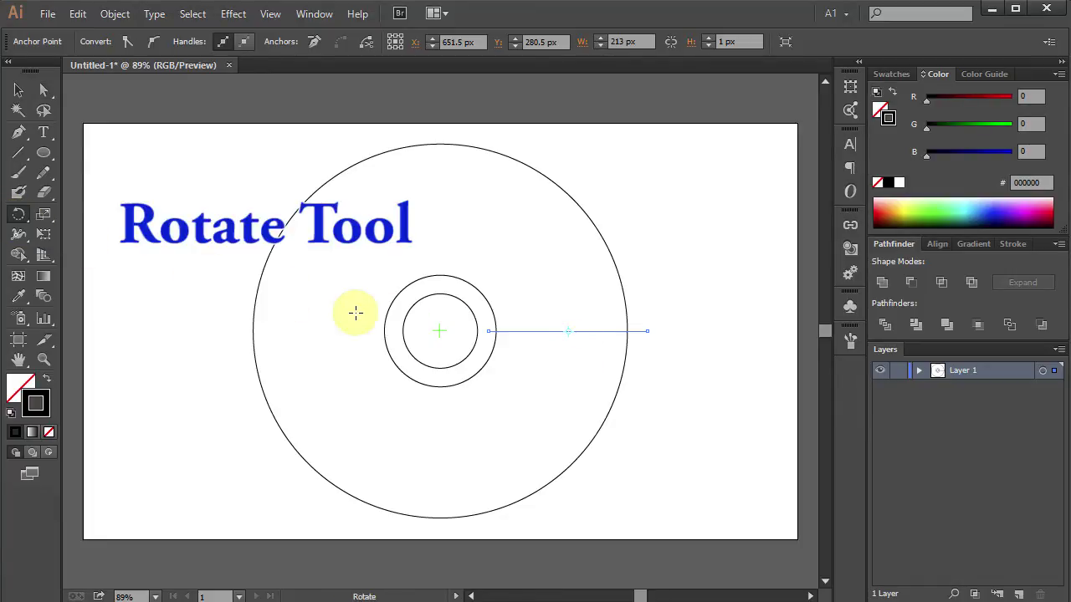
Make a 60° rotated copy of the line around the circles' centre
{"action": "left_click", "coordinate": [439, 332], "text": "alt"}
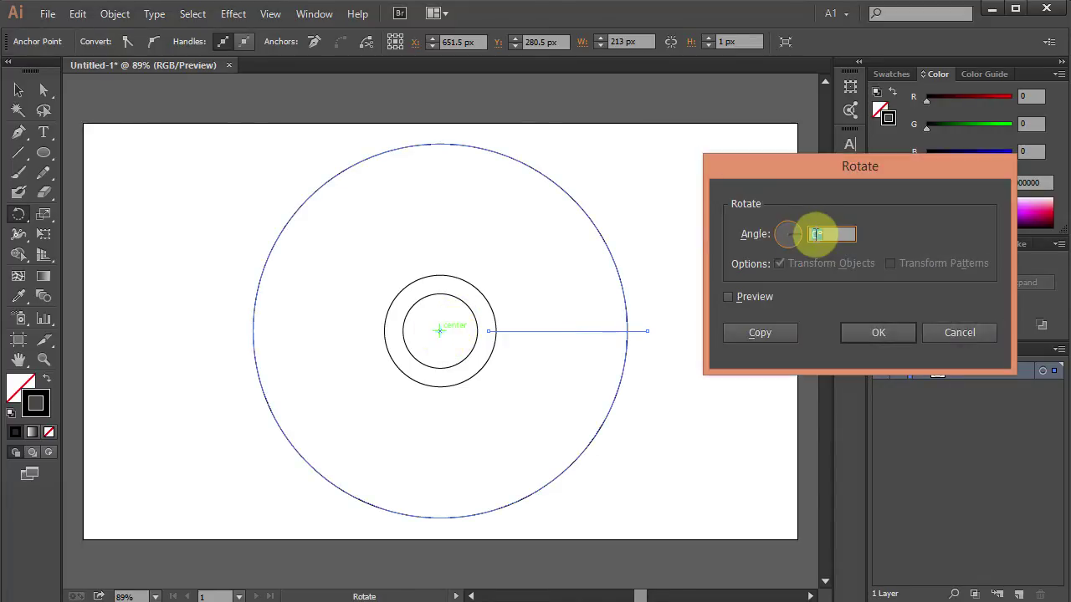
{"action": "type", "text": "6"}
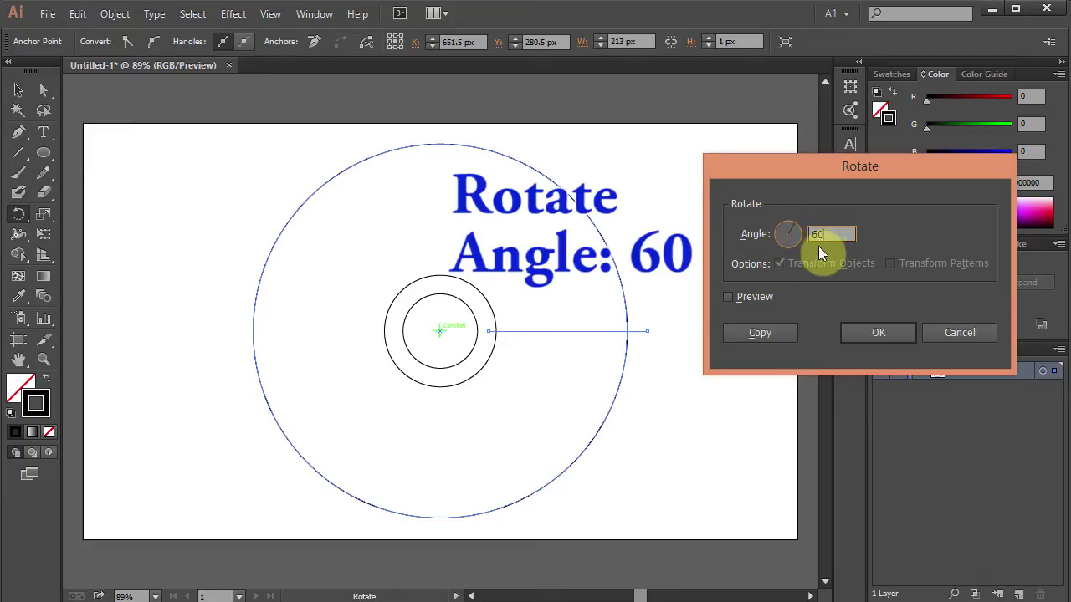
{"action": "left_click", "coordinate": [728, 297]}
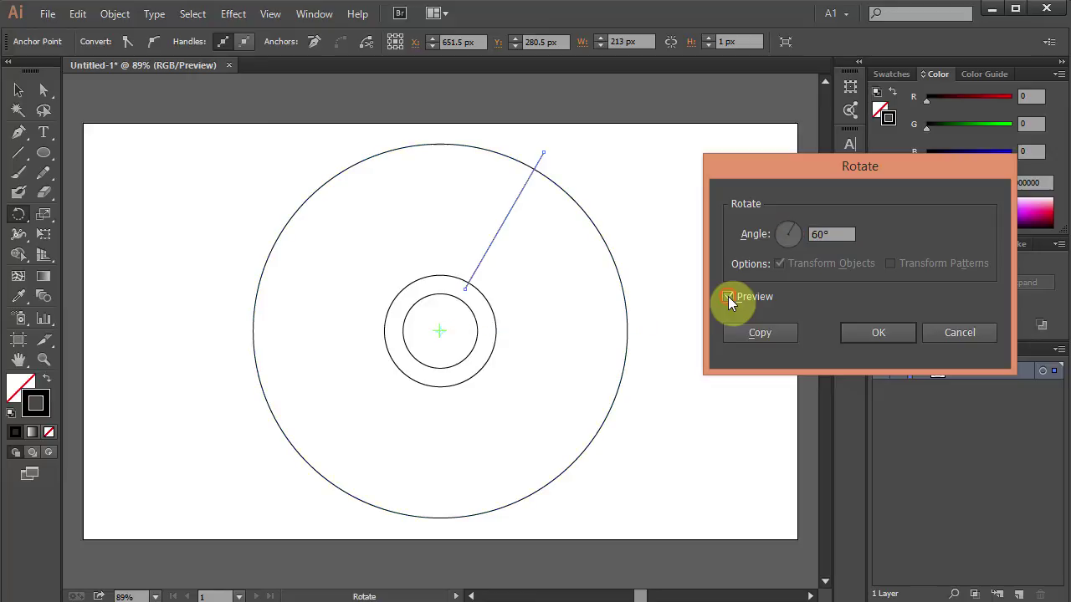
{"action": "left_click", "coordinate": [728, 296]}
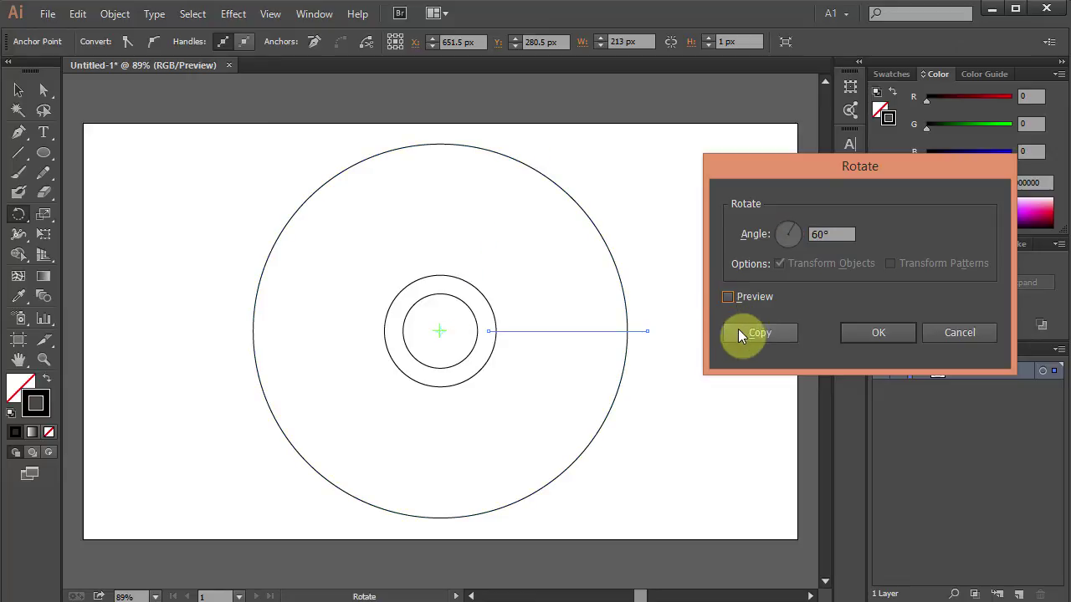
{"action": "left_click", "coordinate": [734, 332]}
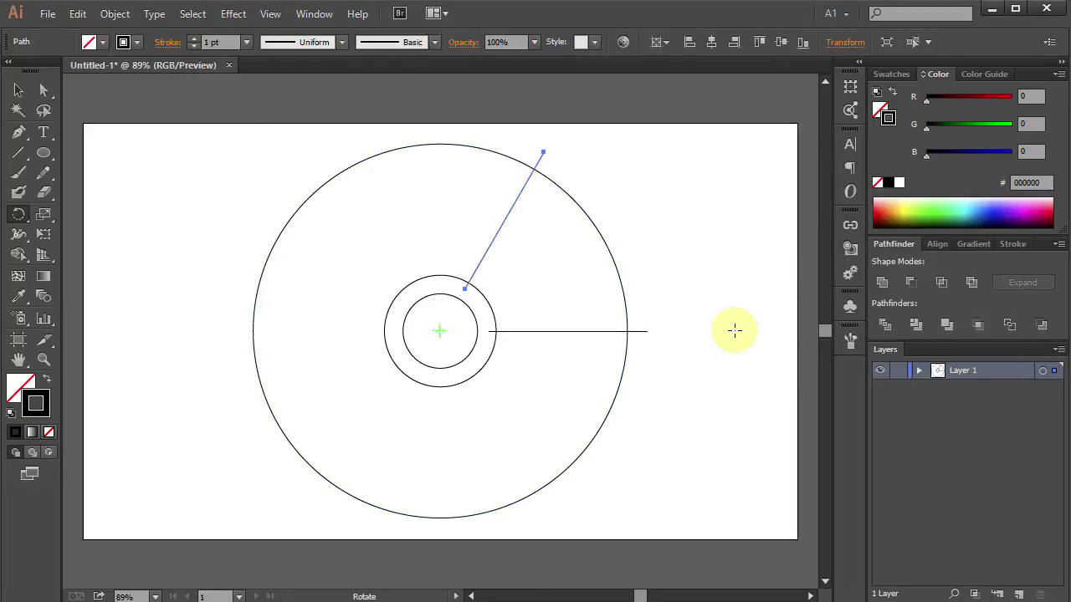
Repeat the rotated copy to complete six spokes, then select all artwork
{"action": "key", "text": "ctrl+d"}
{"action": "key", "text": "ctrl+d"}
{"action": "key", "text": "ctrl+d"}
{"action": "key", "text": "ctrl+d"}
{"action": "key", "text": "ctrl+d"}
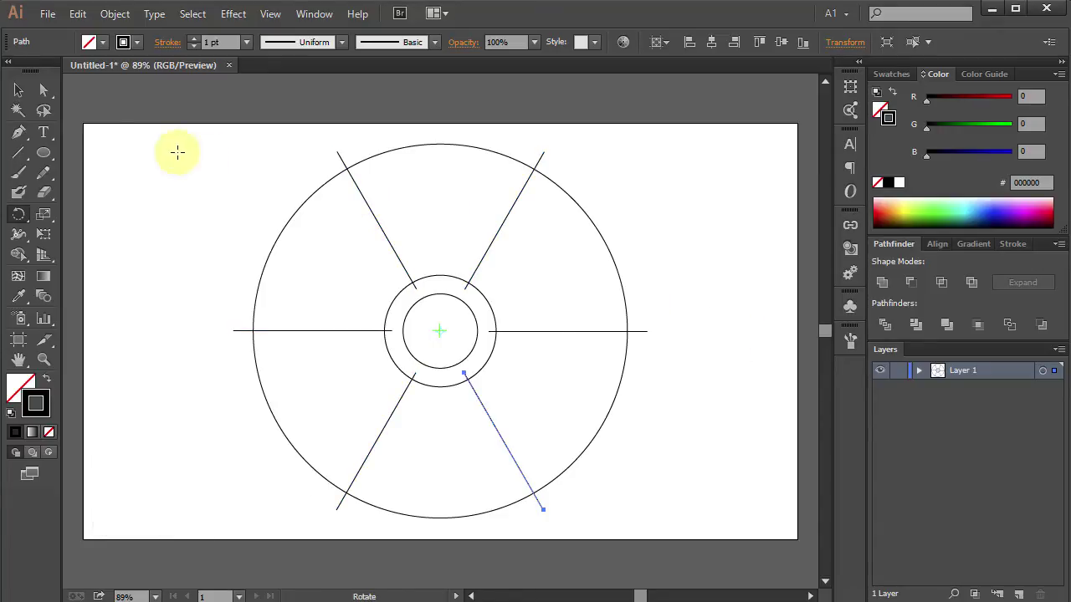
{"action": "left_click", "coordinate": [18, 89]}
{"action": "left_click_drag", "start_coordinate": [201, 132], "coordinate": [694, 528]}
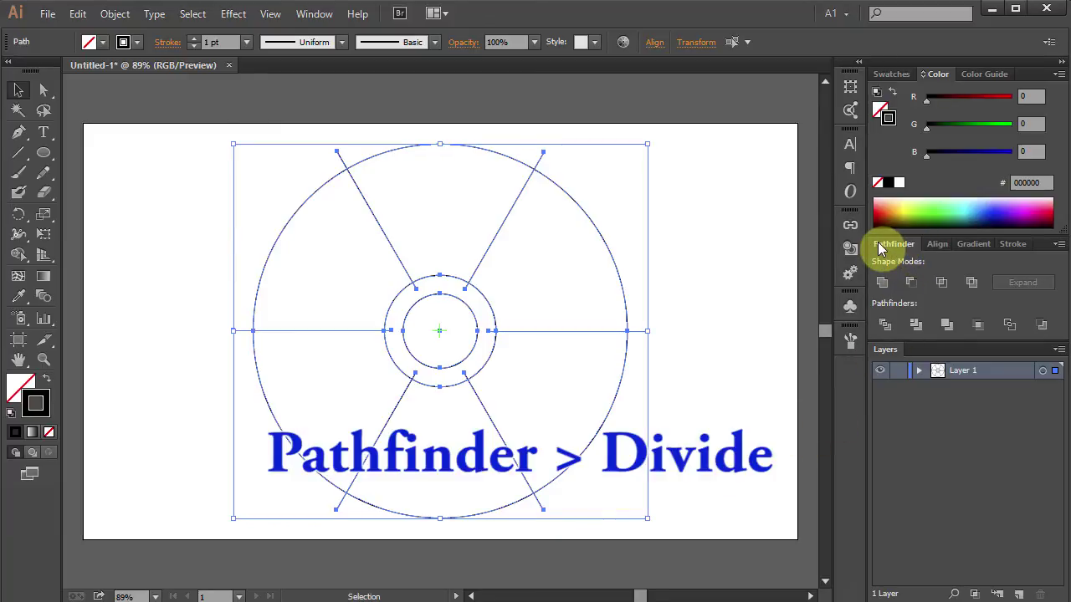
Apply Pathfinder Divide to the circles and spokes, then deselect
{"action": "left_click", "coordinate": [887, 328]}
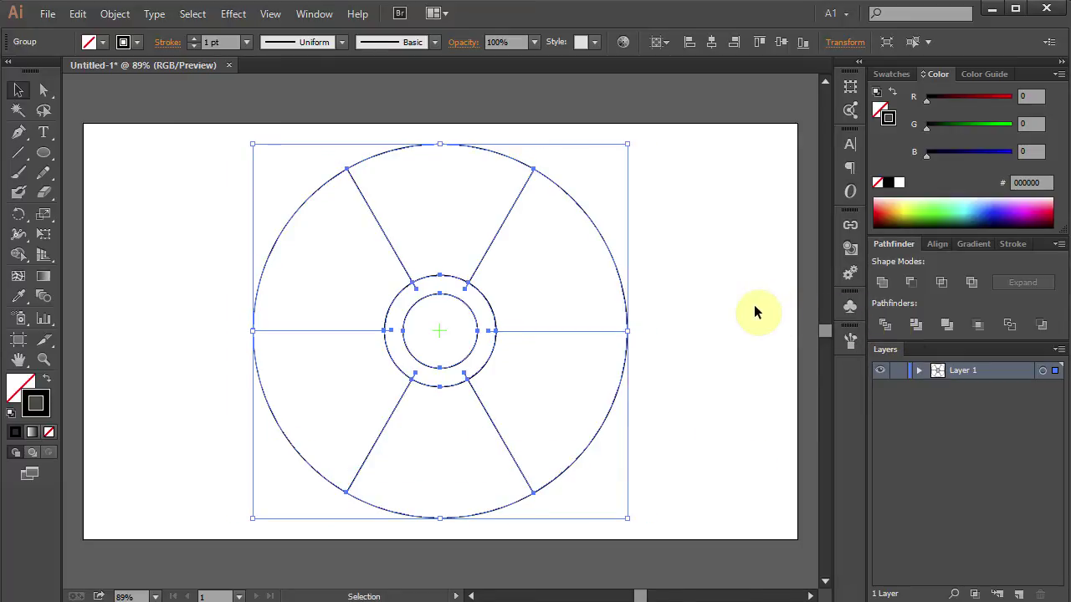
{"action": "left_click", "coordinate": [753, 305]}
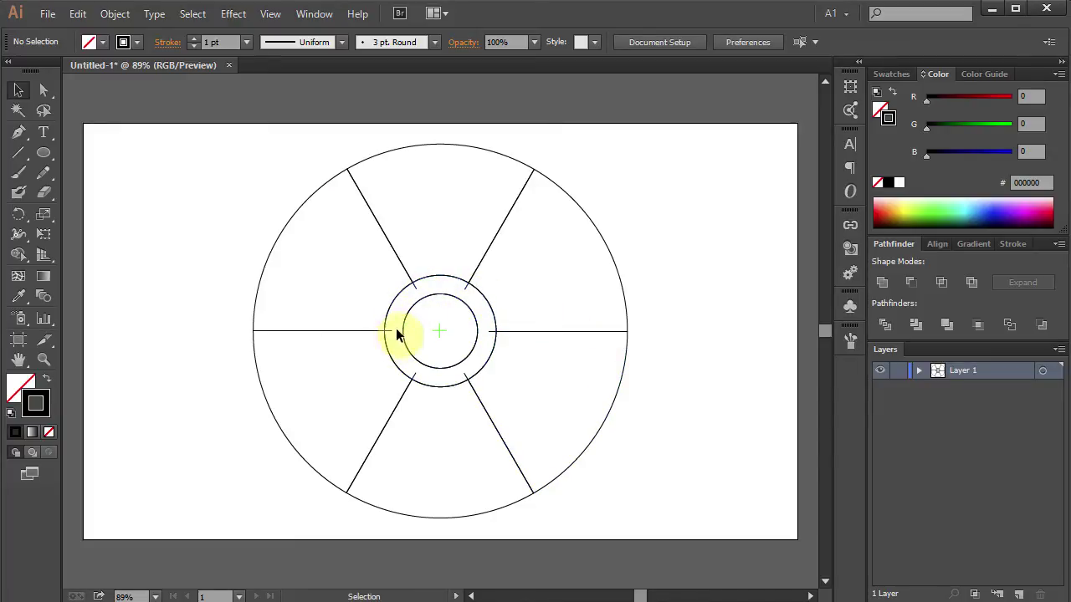
Zoom into the inner circles and crop away the spoke stubs inside the inner ring
{"action": "key", "text": "a"}
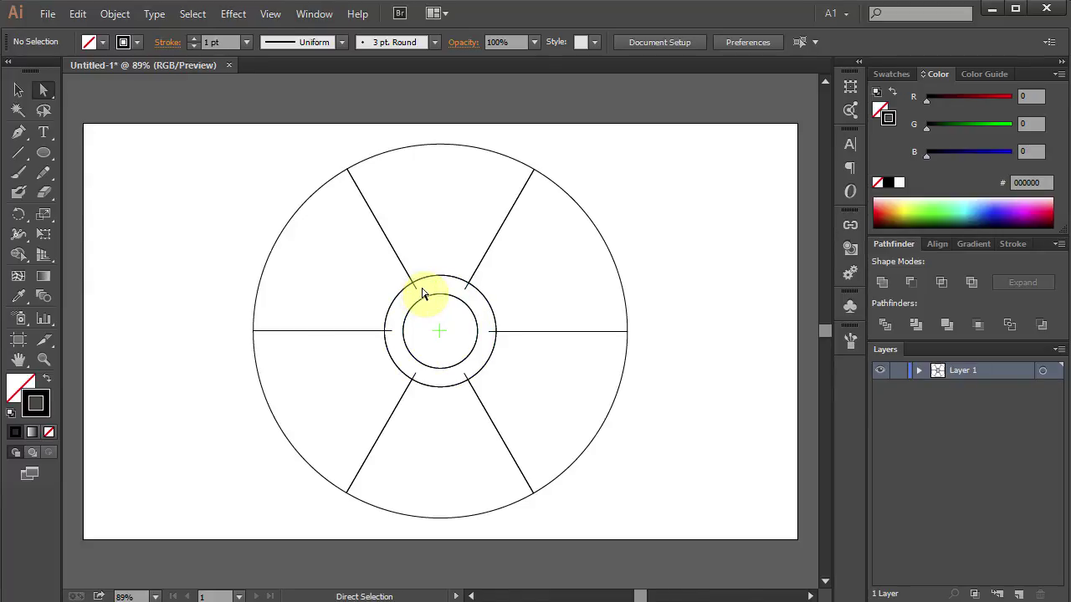
{"action": "key", "text": "z"}
{"action": "left_click_drag", "start_coordinate": [367, 264], "coordinate": [507, 398]}
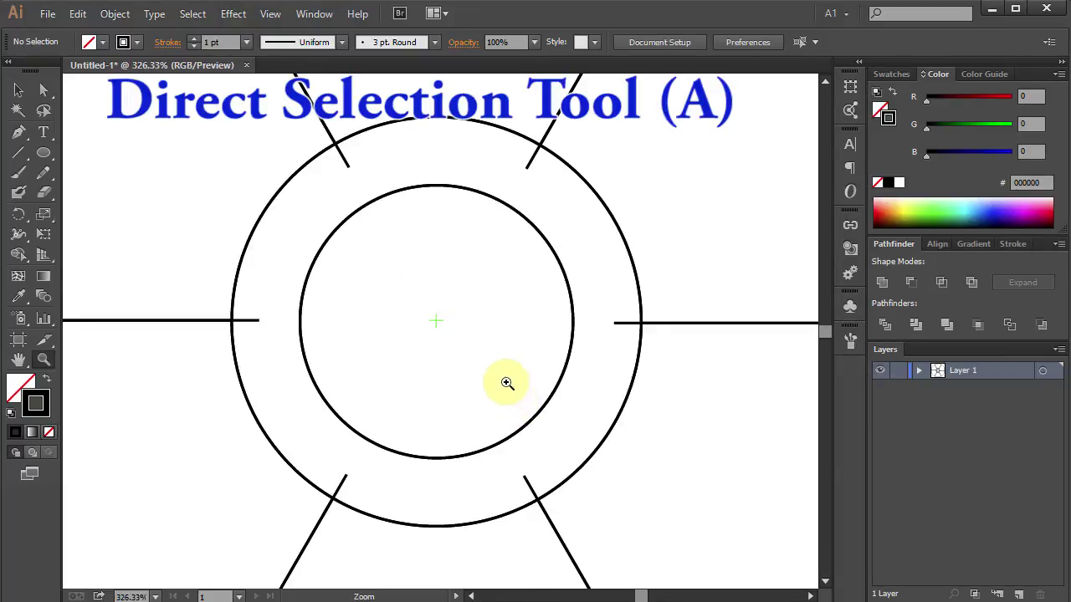
{"action": "left_click", "coordinate": [44, 89]}
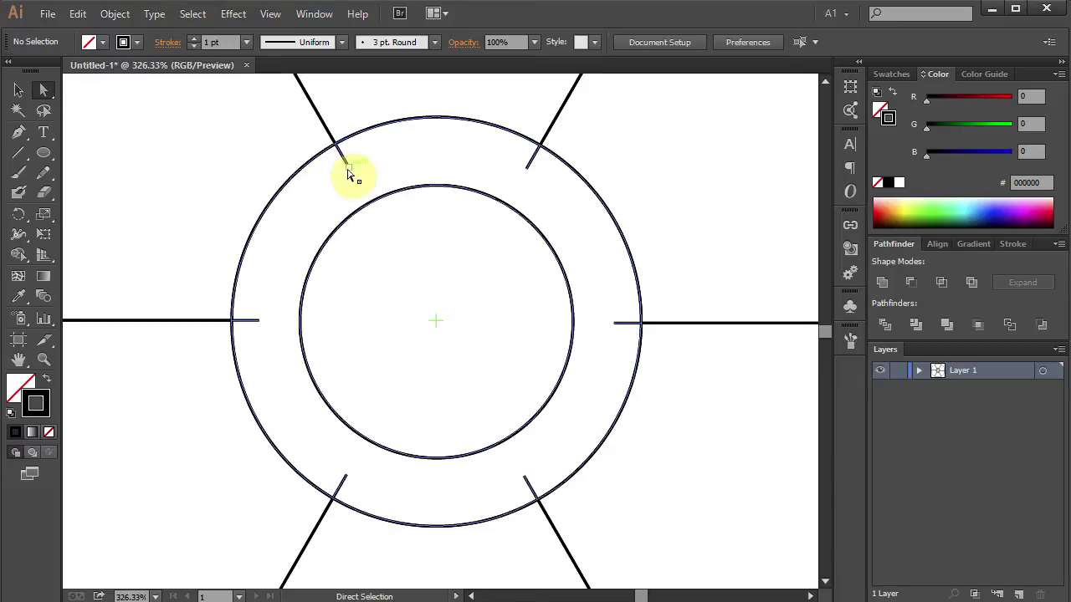
{"action": "left_click_drag", "start_coordinate": [366, 177], "coordinate": [335, 160]}
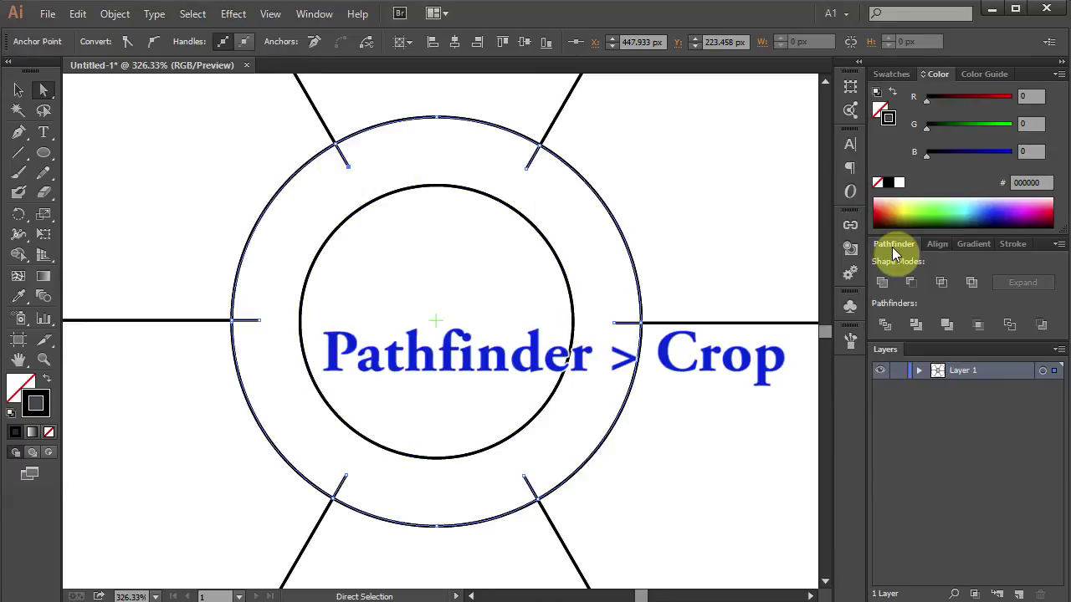
{"action": "left_click", "coordinate": [980, 327]}
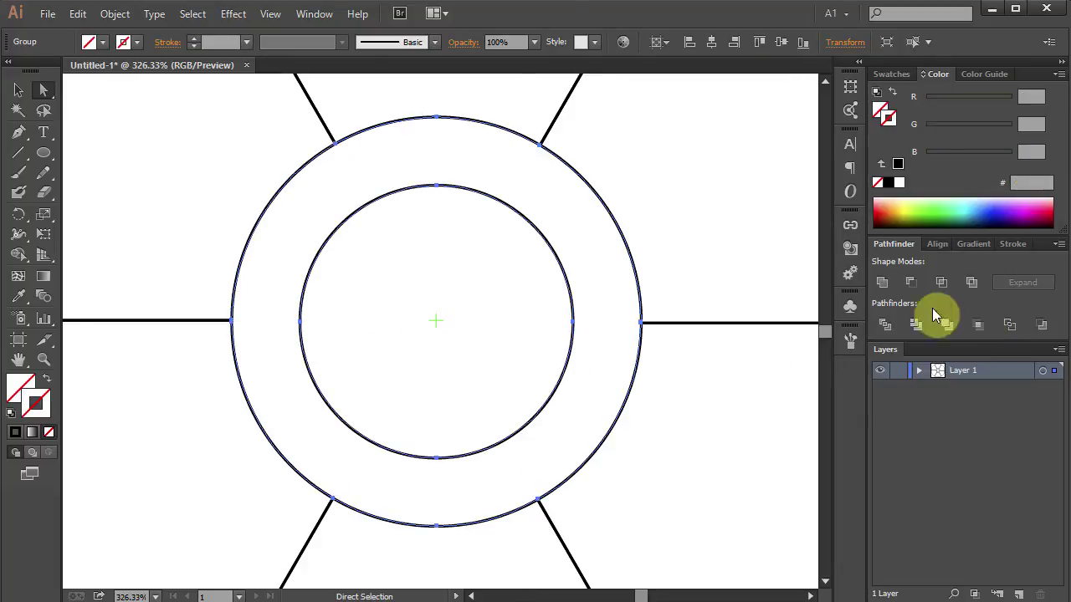
{"action": "key", "text": "ctrl+0"}
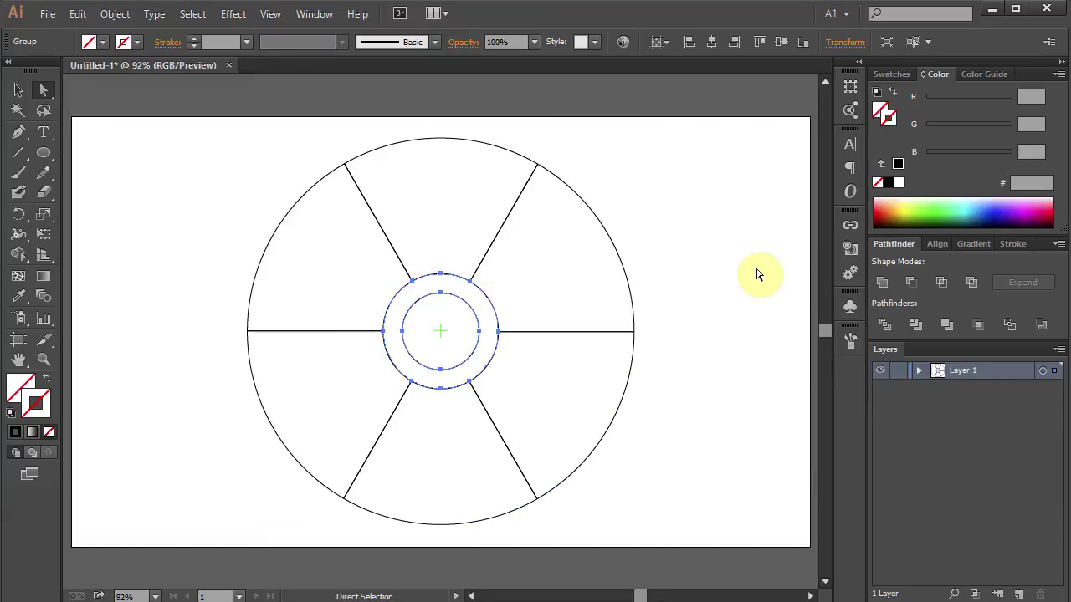
Select the entire divided drawing and choose the Shape Builder tool
{"action": "left_click", "coordinate": [716, 284]}
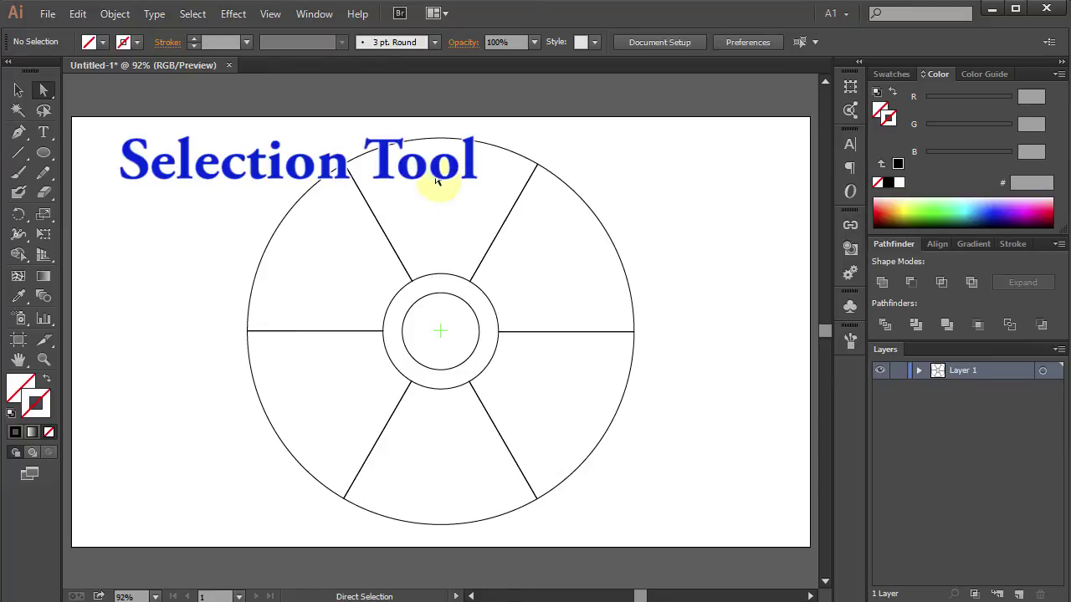
{"action": "left_click", "coordinate": [17, 90]}
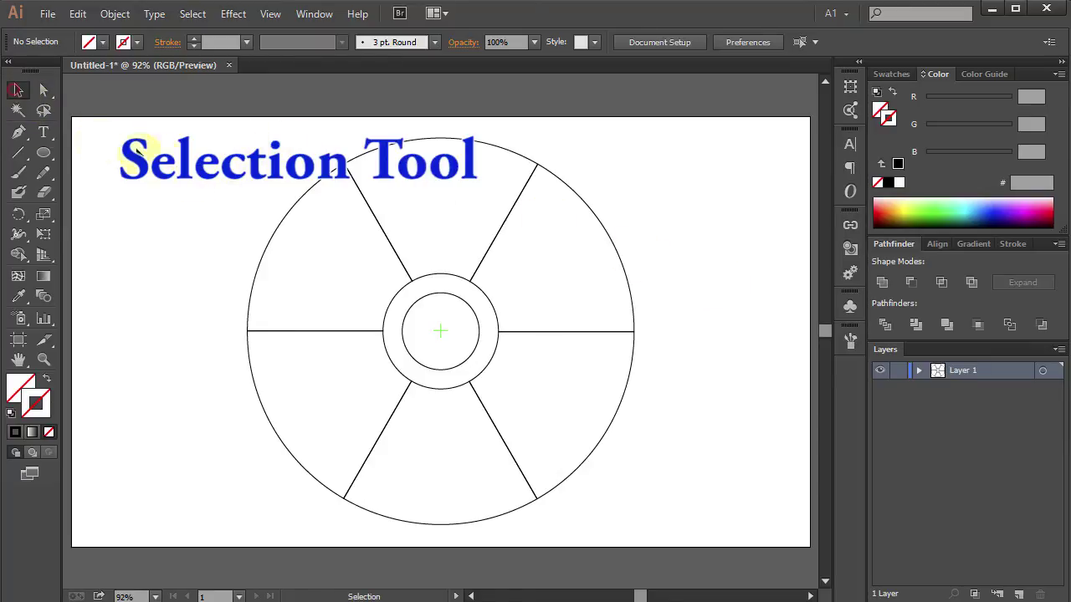
{"action": "left_click_drag", "start_coordinate": [193, 120], "coordinate": [696, 540]}
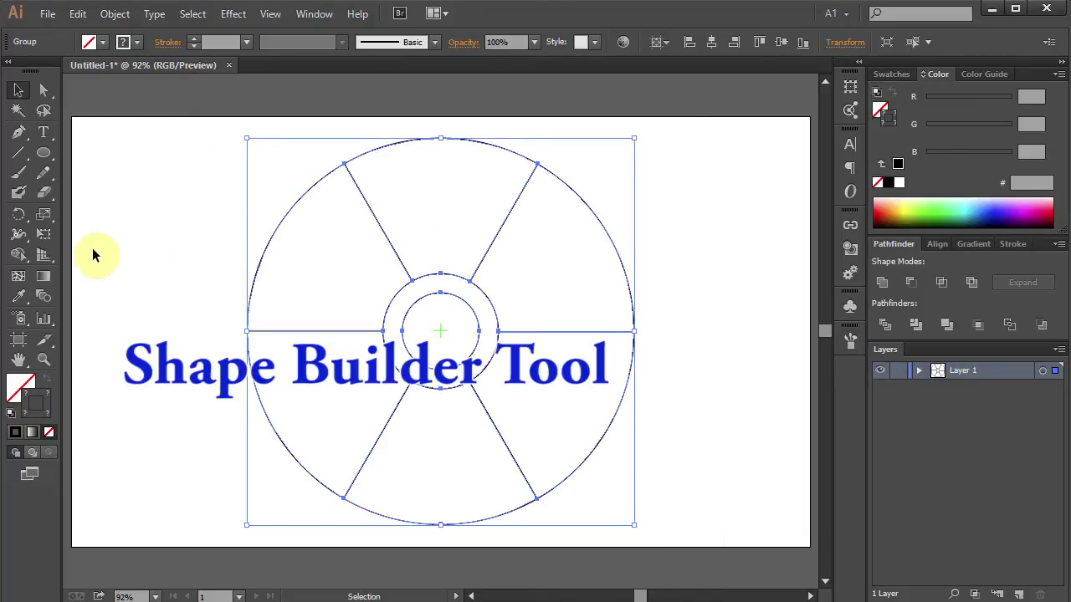
{"action": "left_click", "coordinate": [16, 258]}
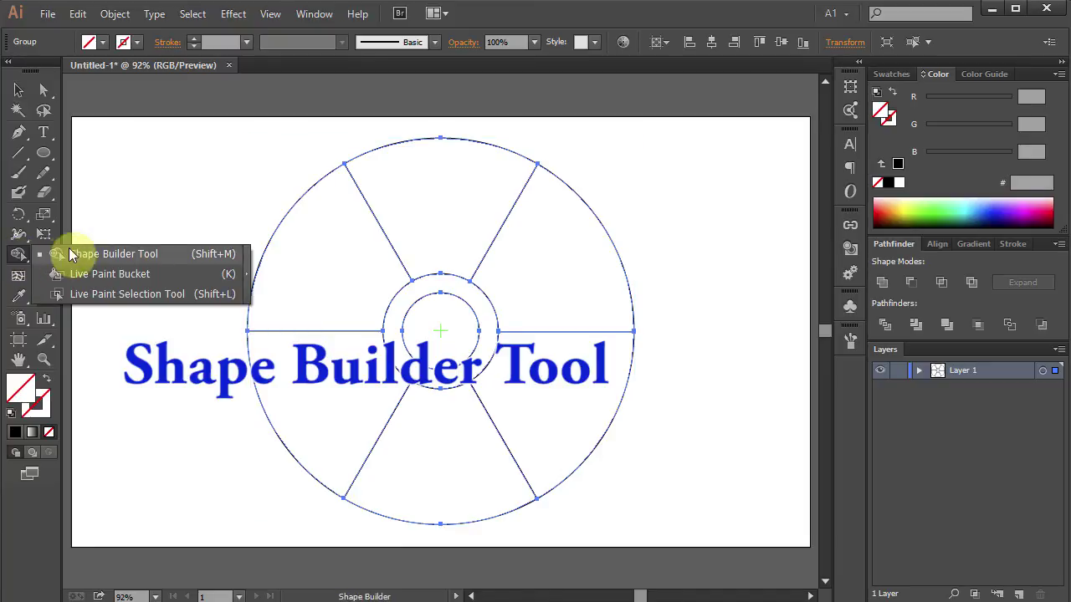
{"action": "left_click", "coordinate": [100, 254]}
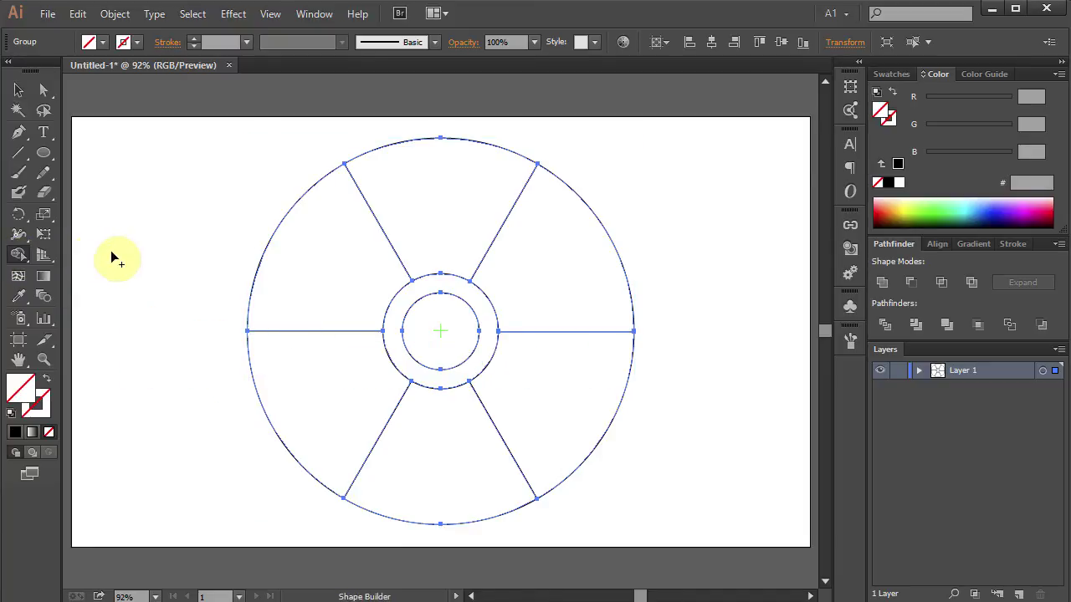
Fill the upper-left, upper-right and bottom sectors and the central circle with Black
{"action": "left_click", "coordinate": [897, 75]}
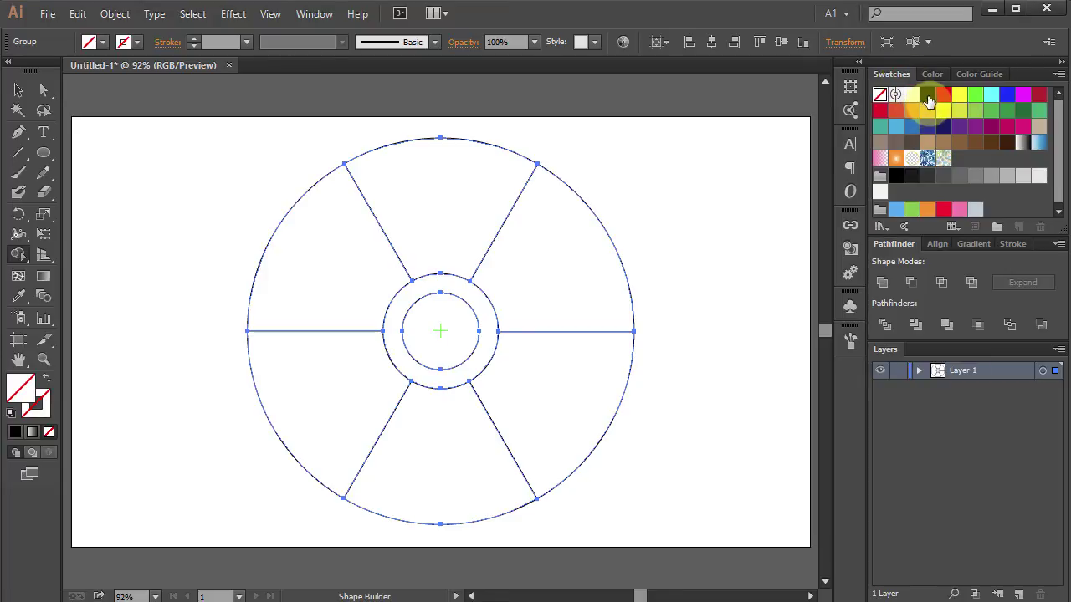
{"action": "left_click", "coordinate": [929, 101]}
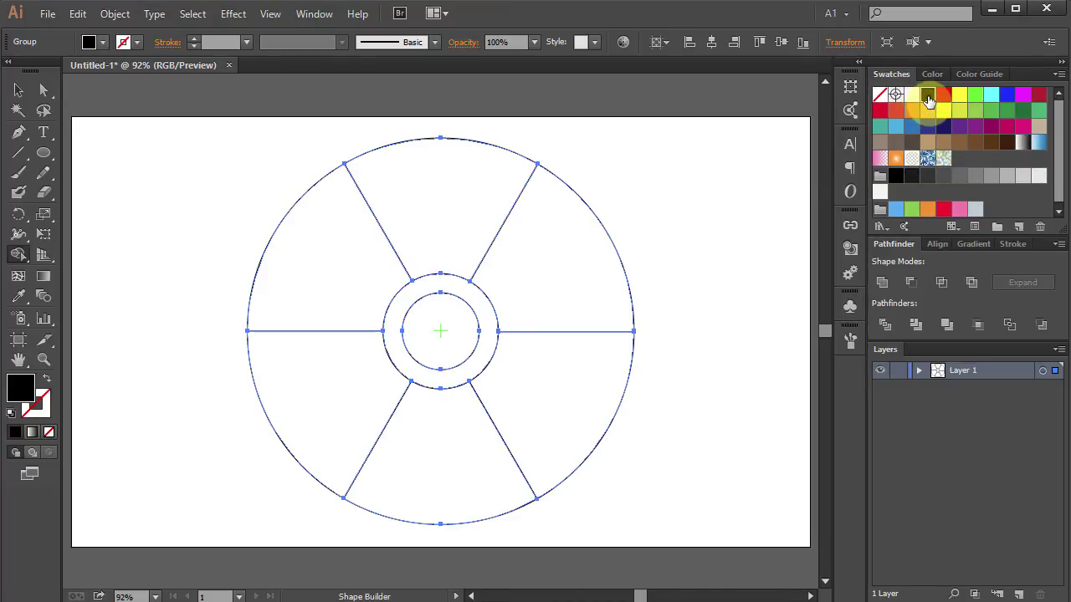
{"action": "left_click", "coordinate": [334, 275]}
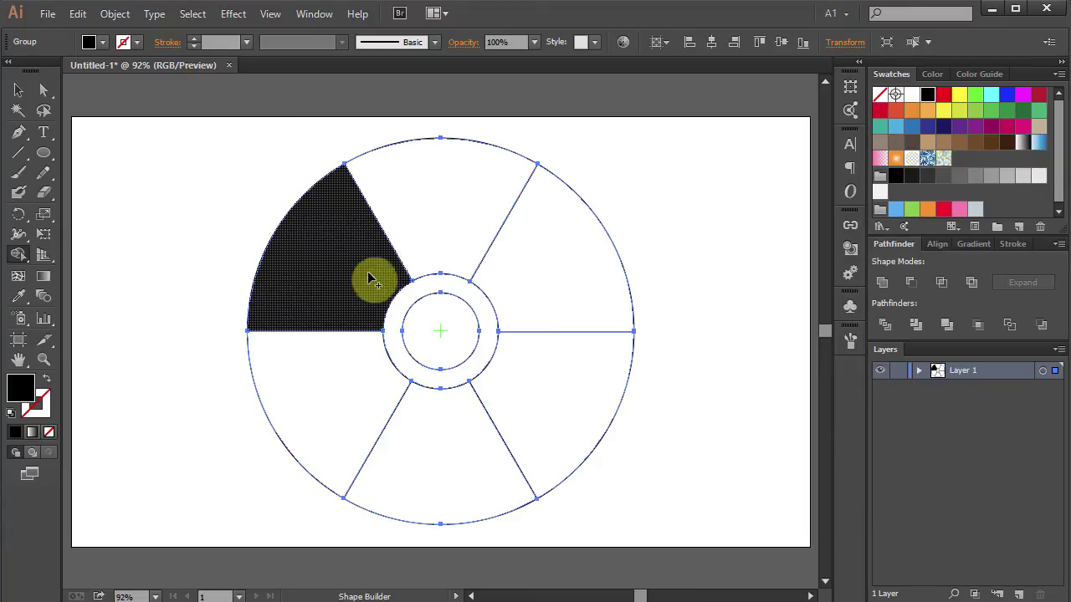
{"action": "left_click", "coordinate": [542, 273]}
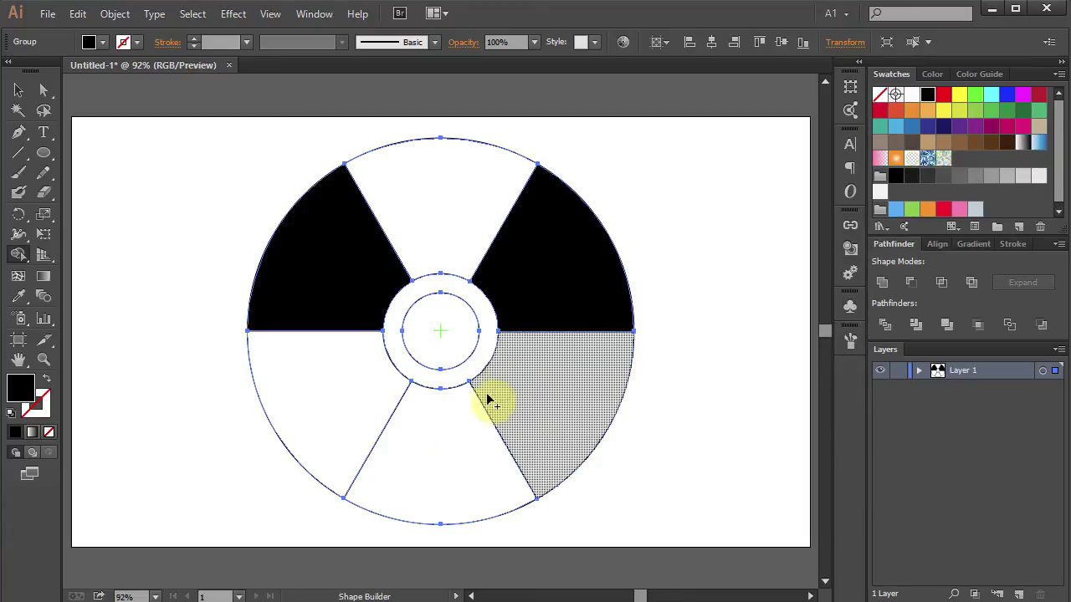
{"action": "left_click", "coordinate": [456, 449]}
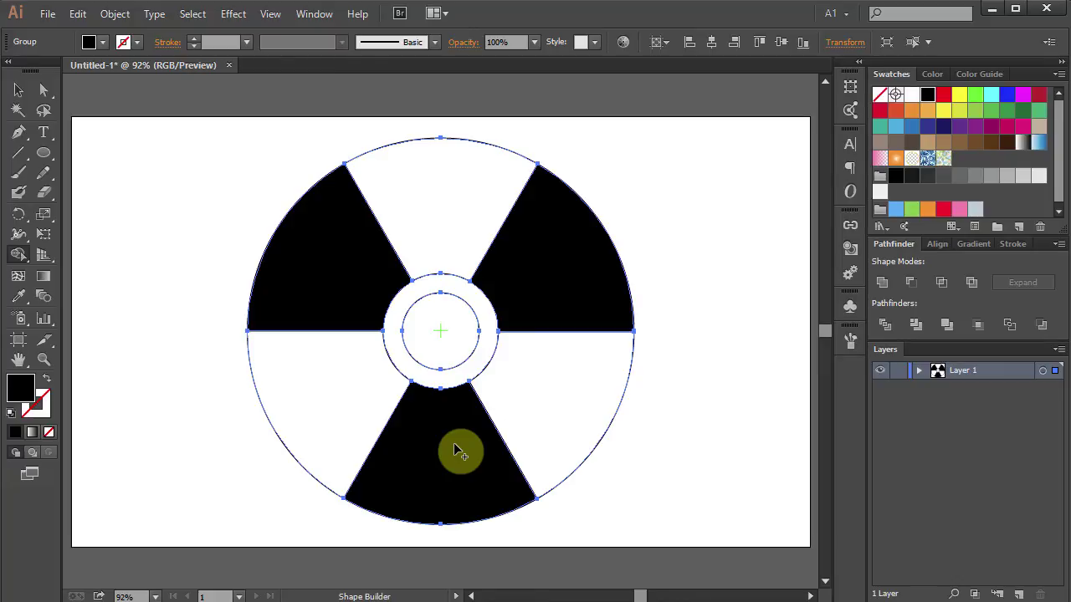
{"action": "left_click", "coordinate": [468, 336]}
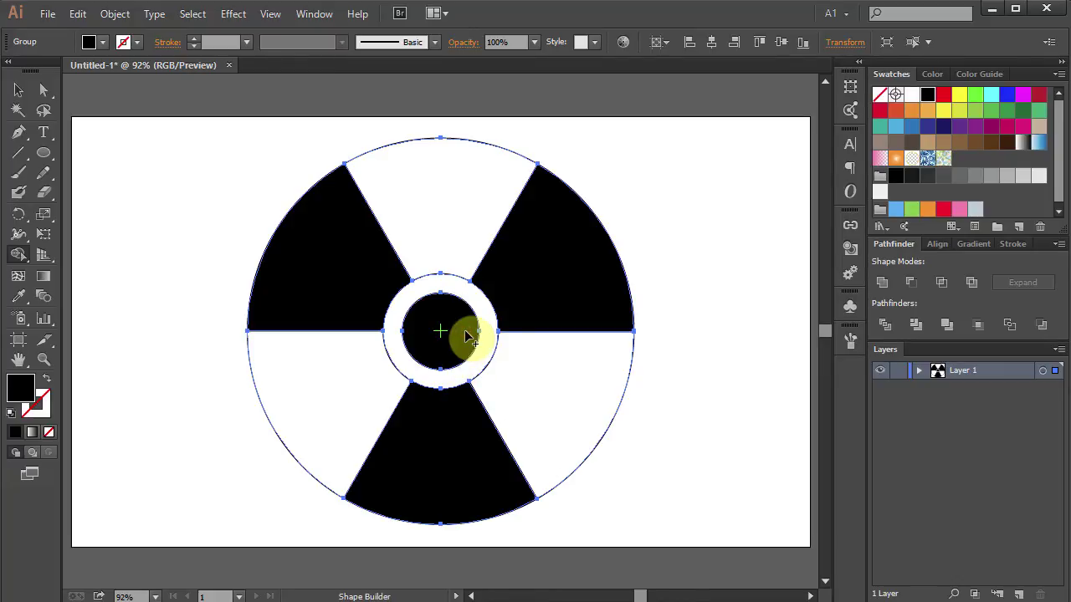
{"action": "left_click", "coordinate": [43, 90]}
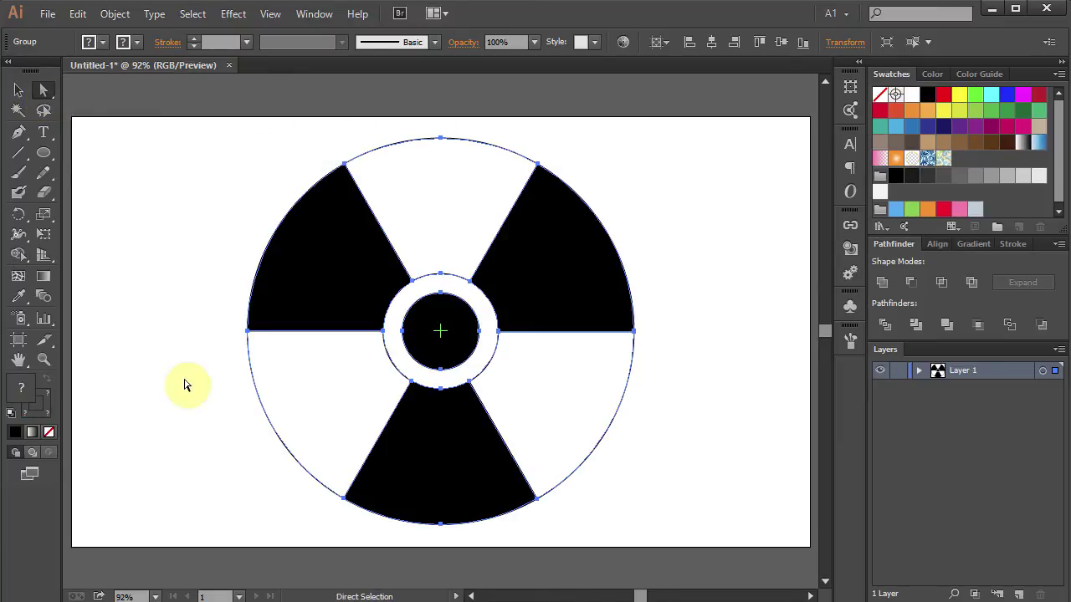
Delete the stray outline arcs around the lower-left and lower-right white sectors
{"action": "left_click_drag", "start_coordinate": [220, 377], "coordinate": [308, 422]}
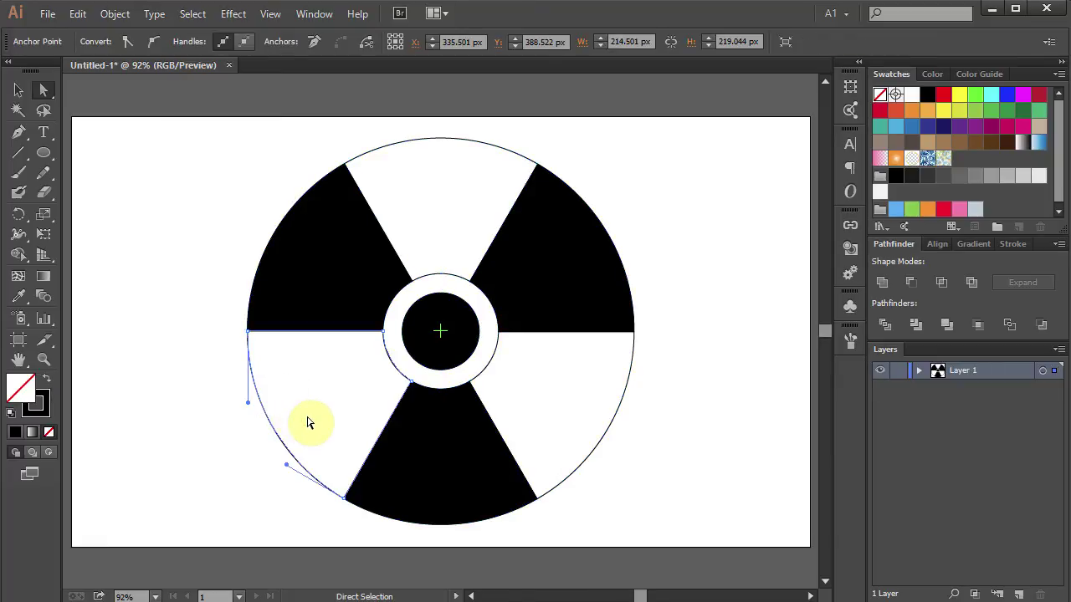
{"action": "key", "text": "Delete"}
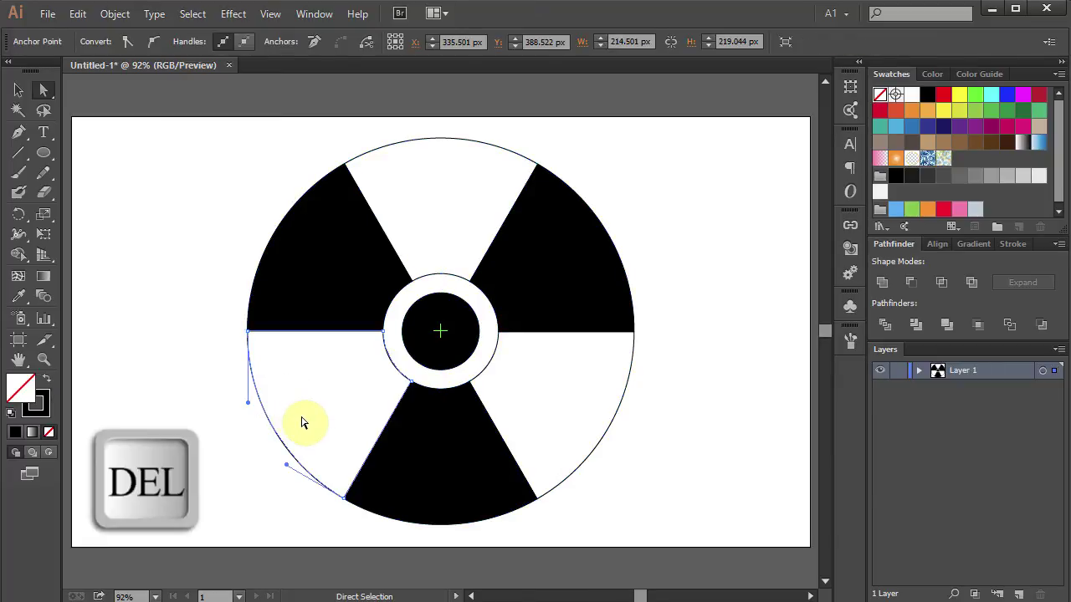
{"action": "key", "text": "Delete"}
{"action": "key", "text": "Delete"}
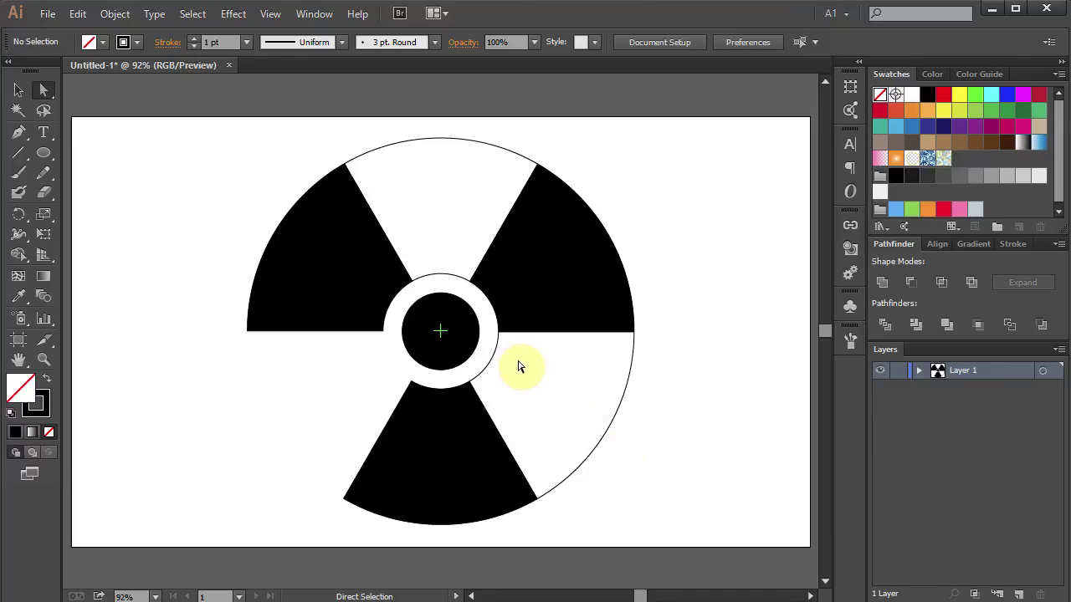
{"action": "left_click_drag", "start_coordinate": [490, 349], "coordinate": [652, 372]}
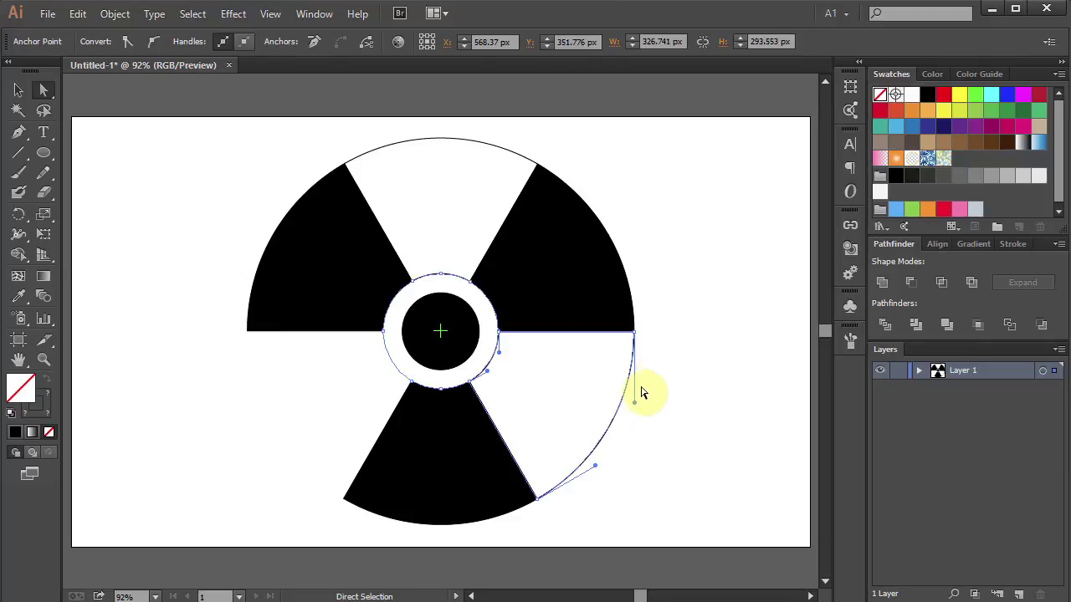
{"action": "key", "text": "Delete"}
Remove the remaining outline pieces around the top sector, then show the artboard boundary
{"action": "key", "text": "Delete"}
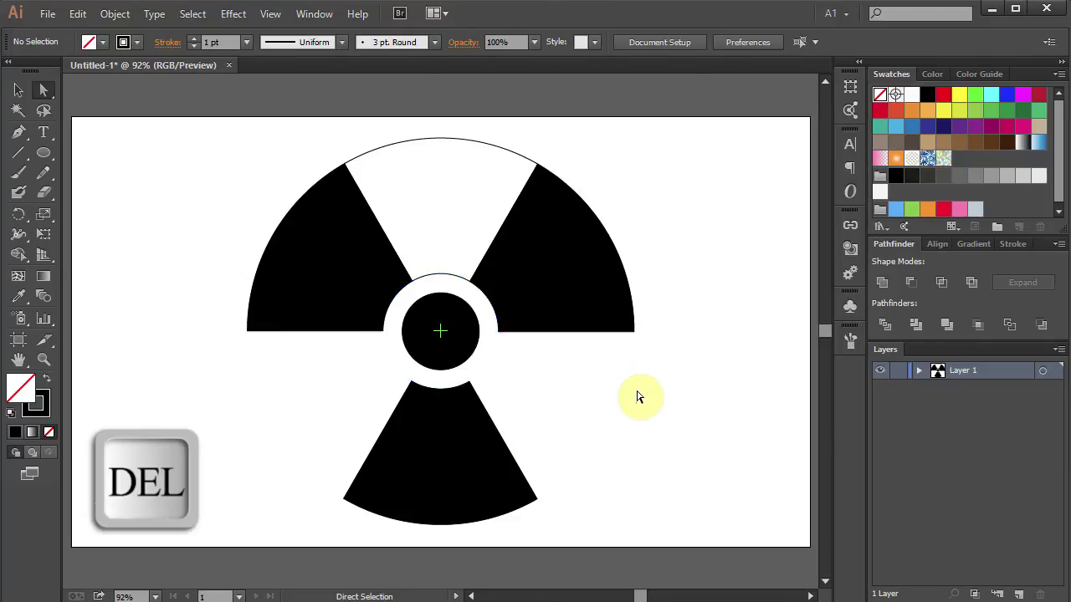
{"action": "left_click_drag", "start_coordinate": [417, 125], "coordinate": [463, 287]}
{"action": "key", "text": "Delete"}
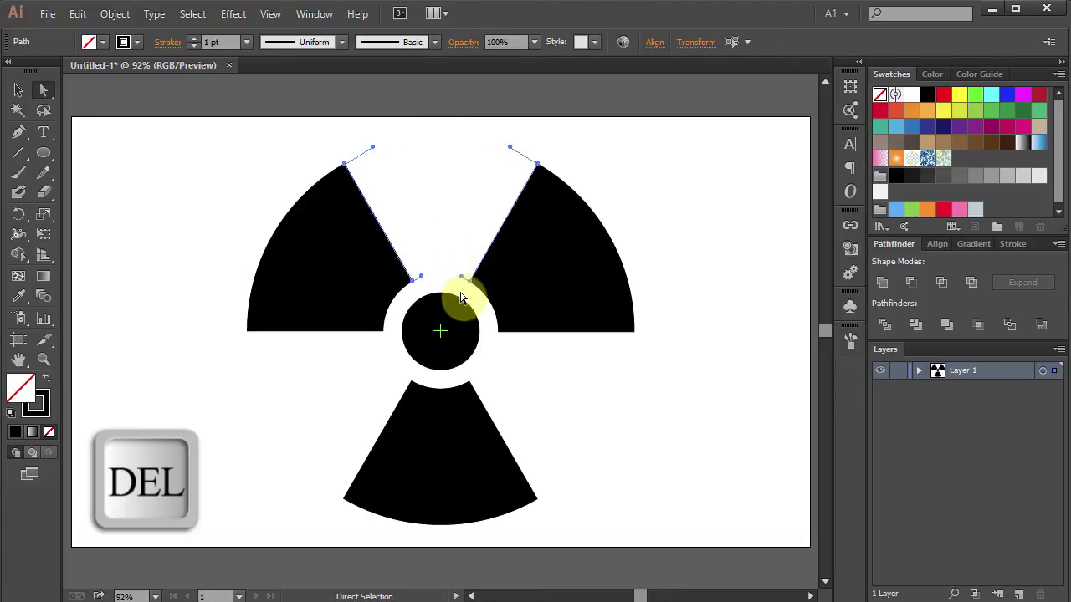
{"action": "key", "text": "Delete"}
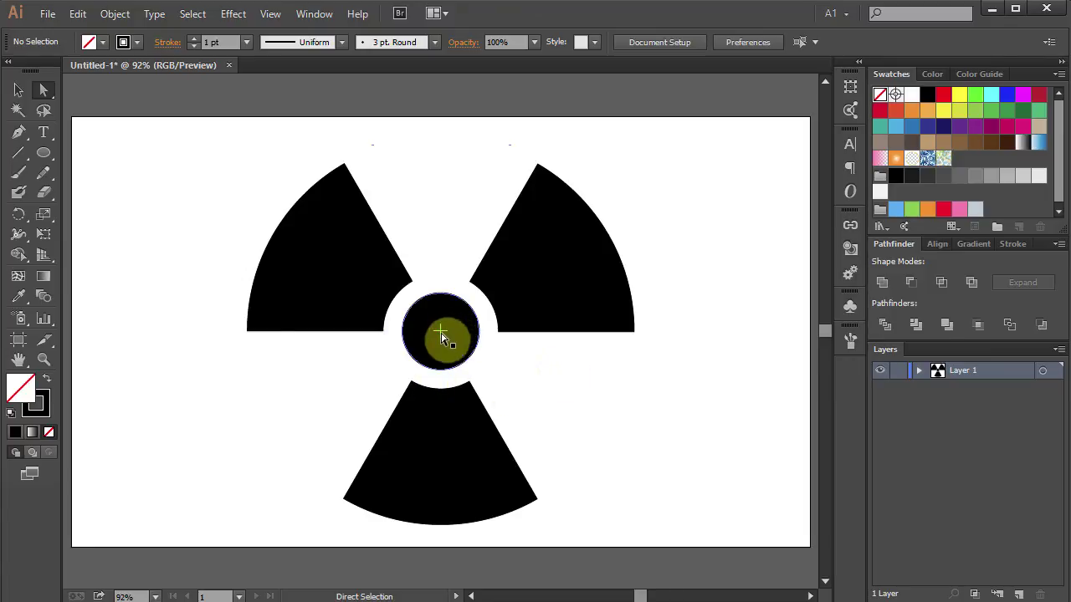
{"action": "left_click", "coordinate": [20, 342]}
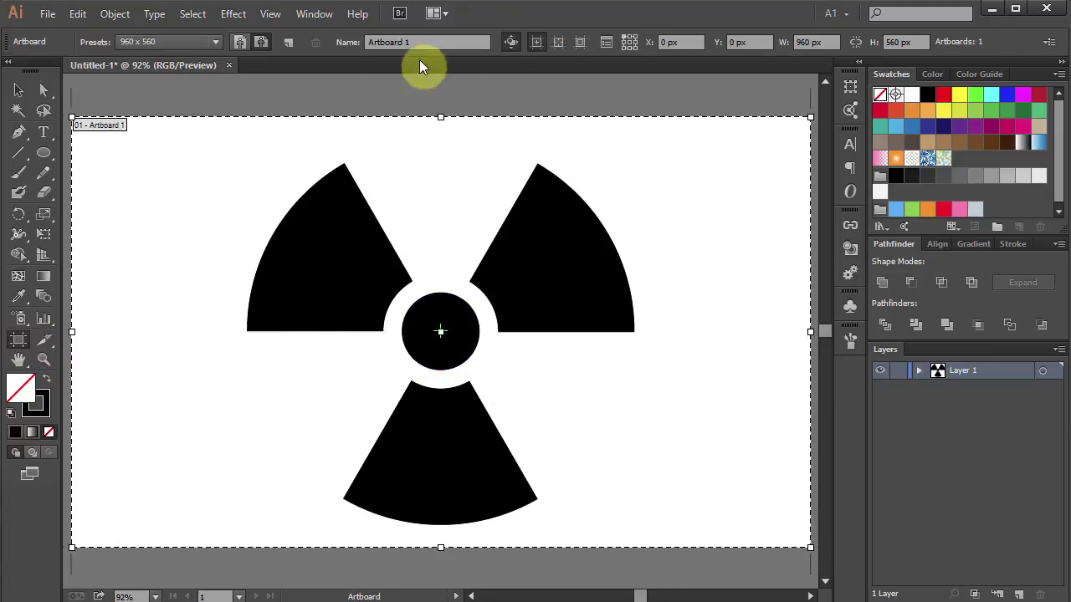